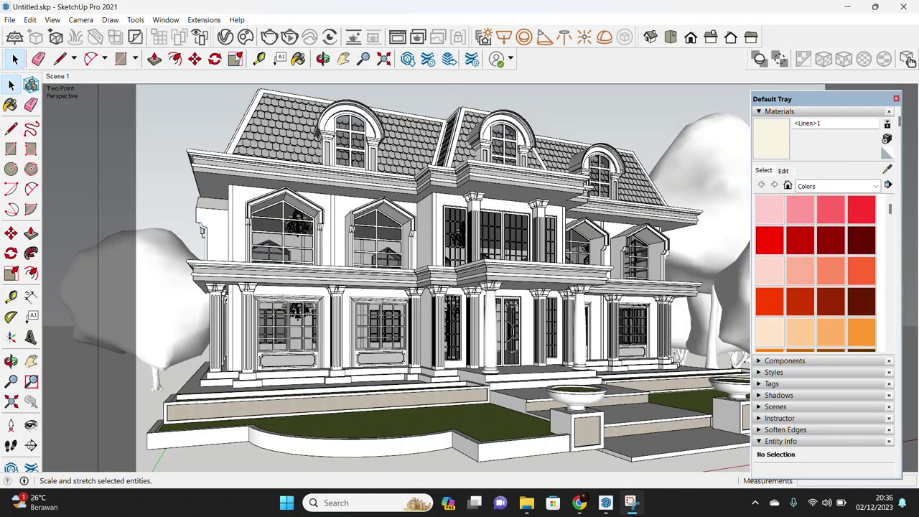
Open the V-Ray render settings with advanced parameters and adjust the quality level
{"action": "left_click", "coordinate": [226, 37]}
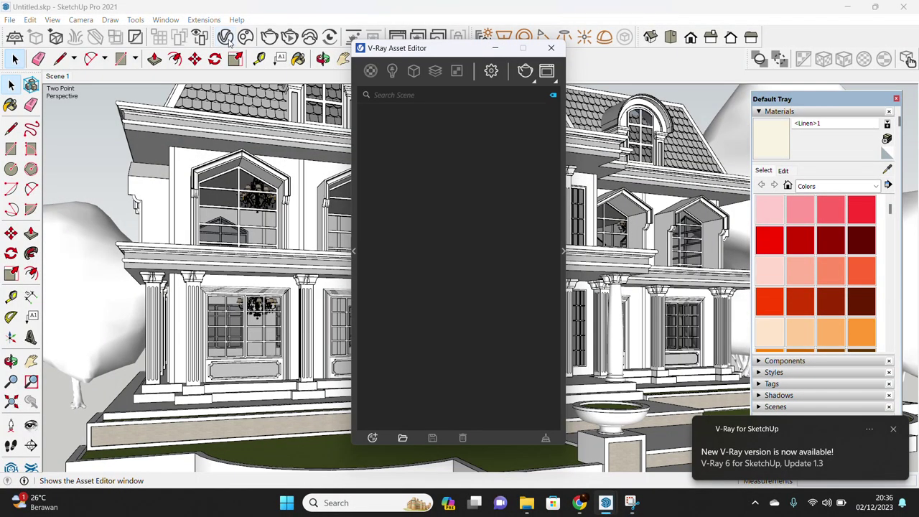
{"action": "left_click", "coordinate": [491, 70]}
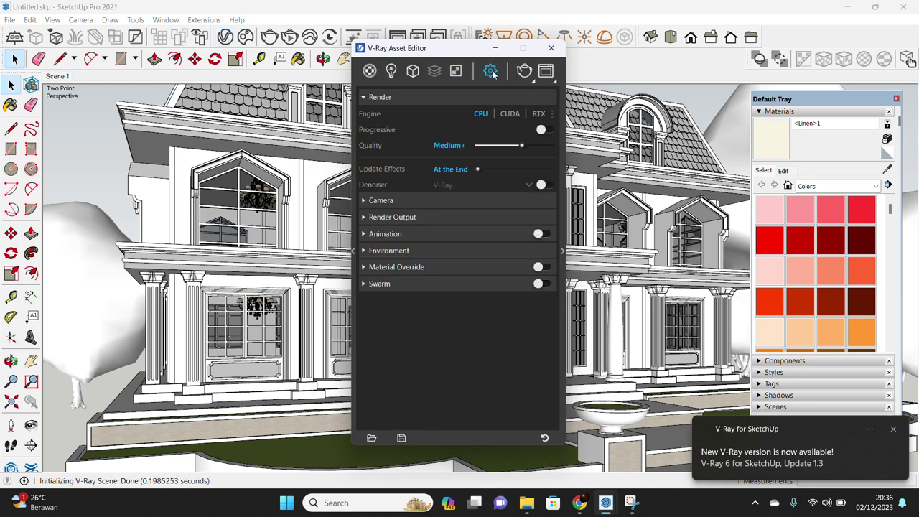
{"action": "left_click", "coordinate": [563, 251]}
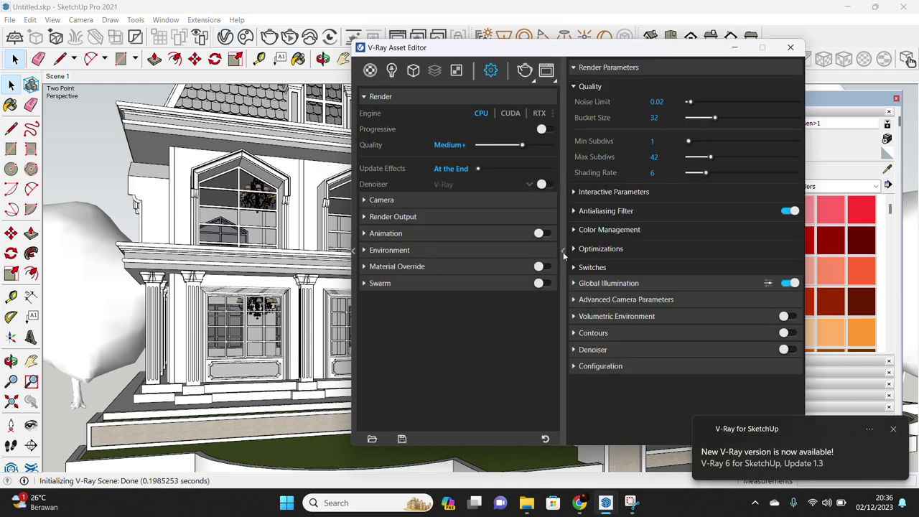
{"action": "mouse_move", "coordinate": [522, 146]}
{"action": "left_mouse_down"}
{"action": "mouse_move", "coordinate": [510, 147]}
{"action": "mouse_move", "coordinate": [523, 145]}
{"action": "left_mouse_up"}
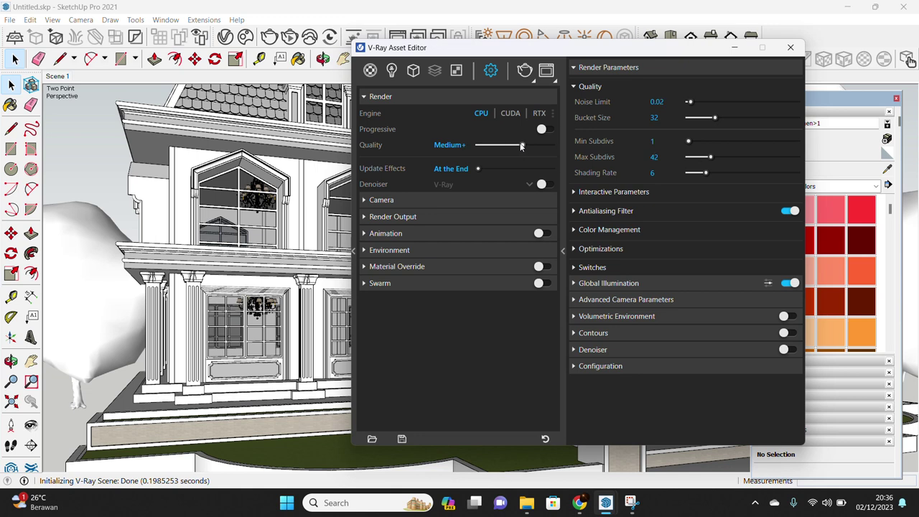
{"action": "left_click", "coordinate": [581, 88]}
{"action": "left_click", "coordinate": [565, 250]}
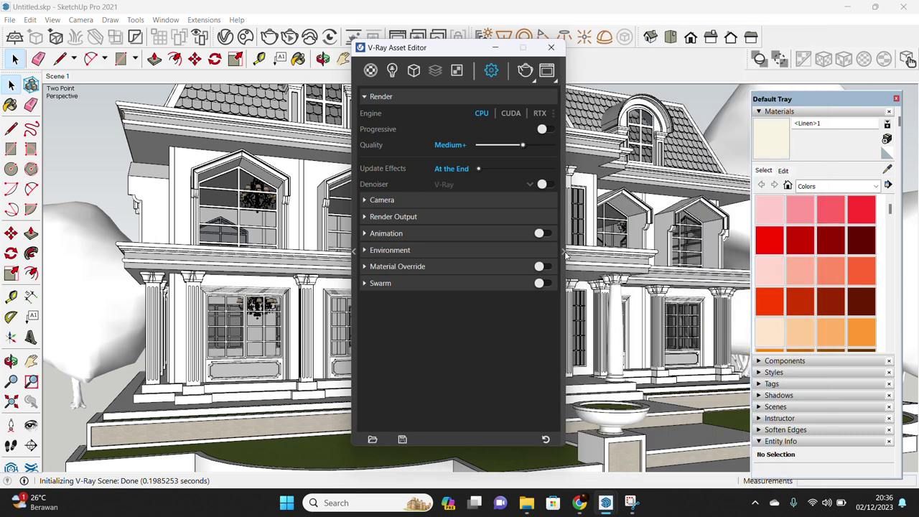
{"action": "left_click", "coordinate": [565, 250]}
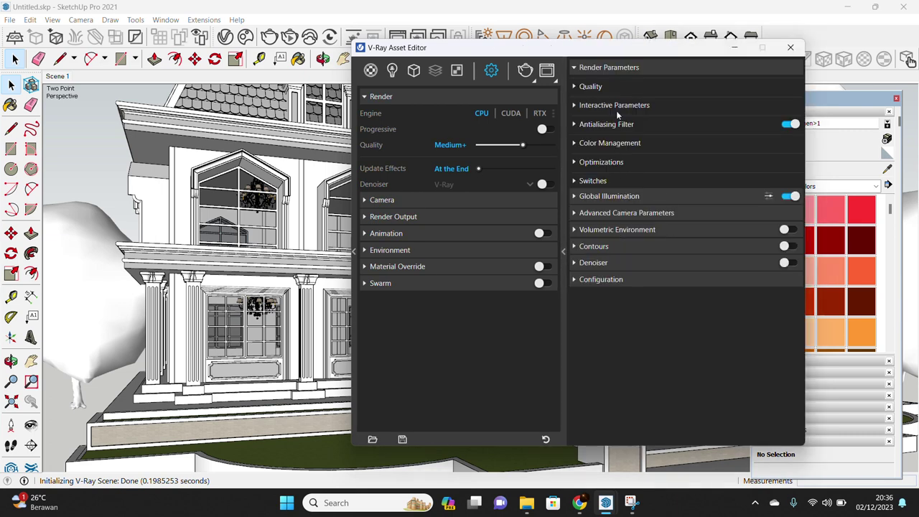
Enable the Max Trace Depth (5) and Secondary Ray Bias (0.001) overrides and turn on the denoiser
{"action": "left_click", "coordinate": [589, 68]}
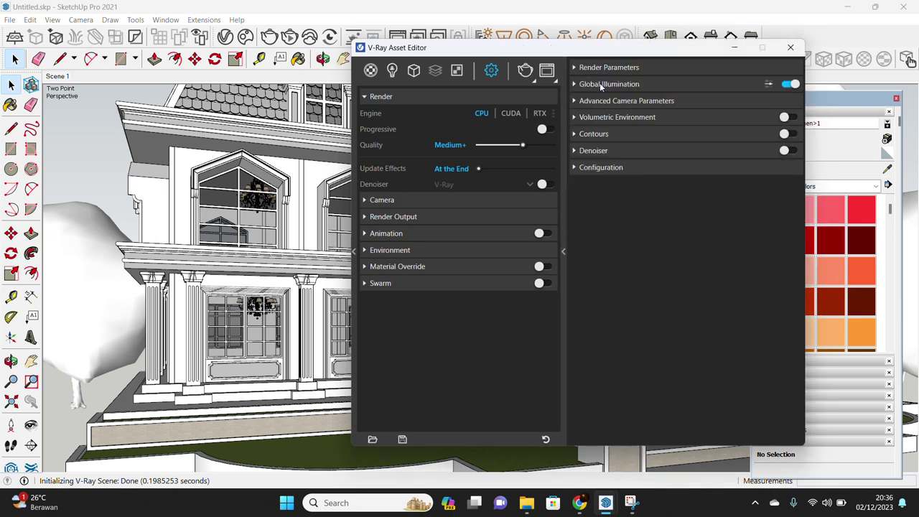
{"action": "left_click", "coordinate": [601, 68]}
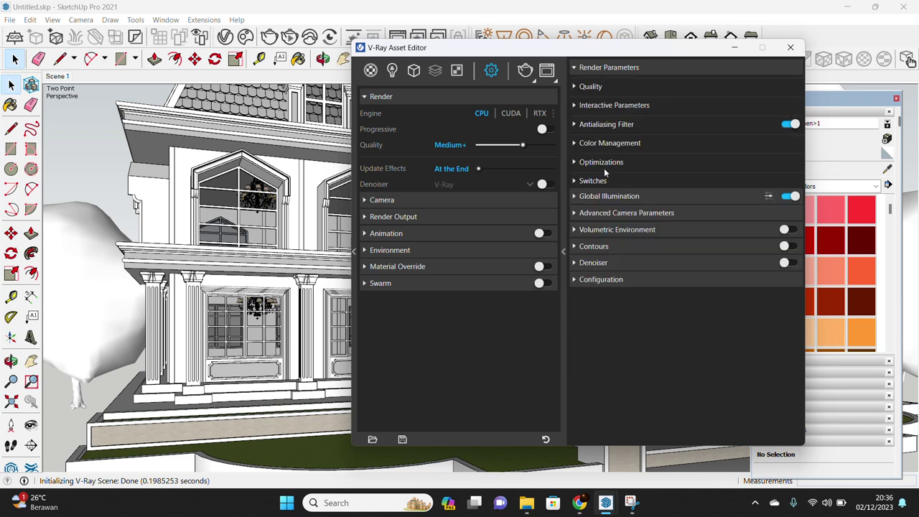
{"action": "left_click", "coordinate": [604, 163]}
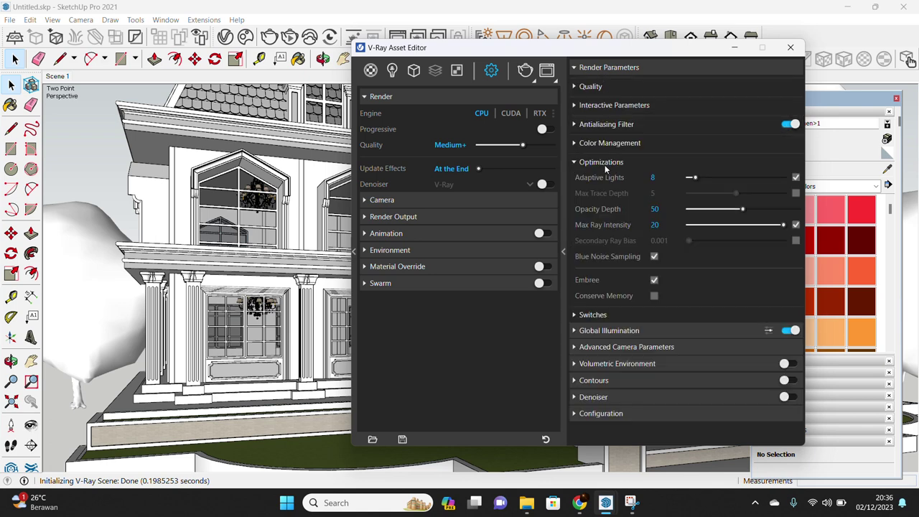
{"action": "left_click", "coordinate": [796, 193]}
{"action": "left_click", "coordinate": [796, 240]}
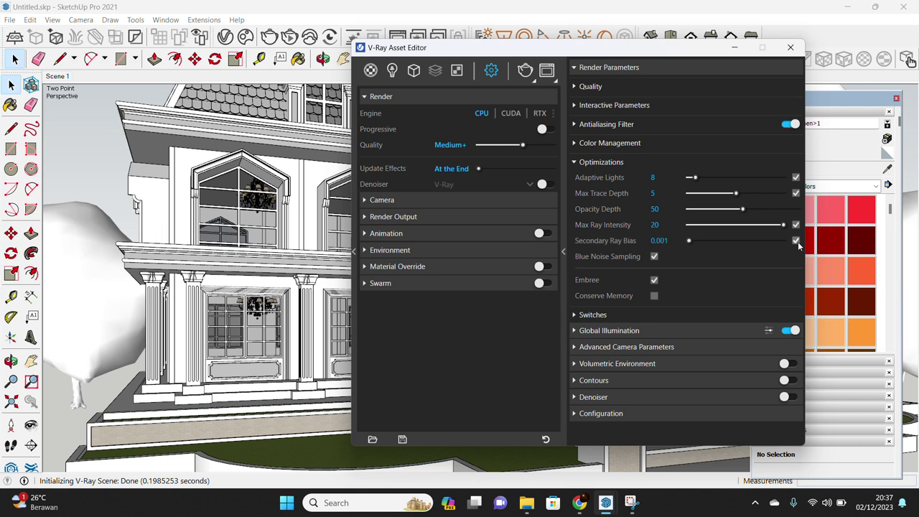
{"action": "left_click", "coordinate": [550, 185]}
Switch the render engine to CUDA and check the render devices
{"action": "left_click", "coordinate": [510, 115]}
{"action": "left_click", "coordinate": [553, 114]}
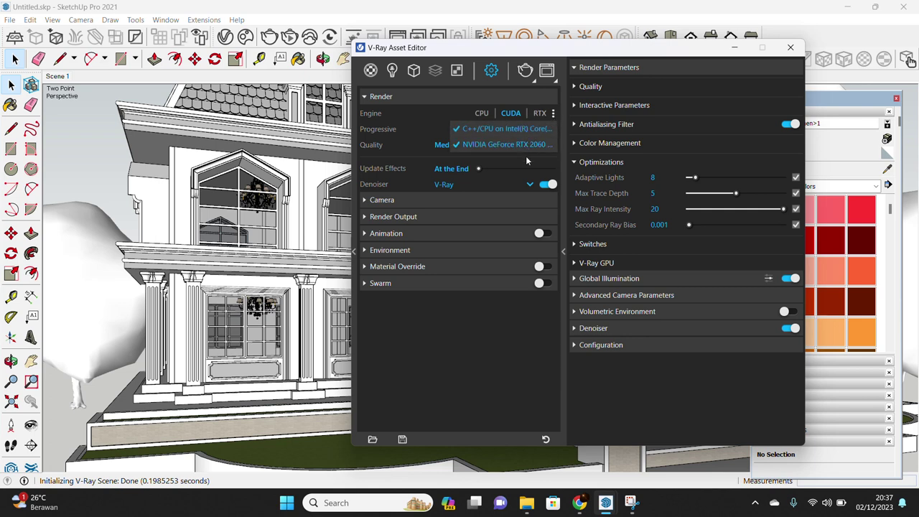
{"action": "left_click", "coordinate": [459, 110]}
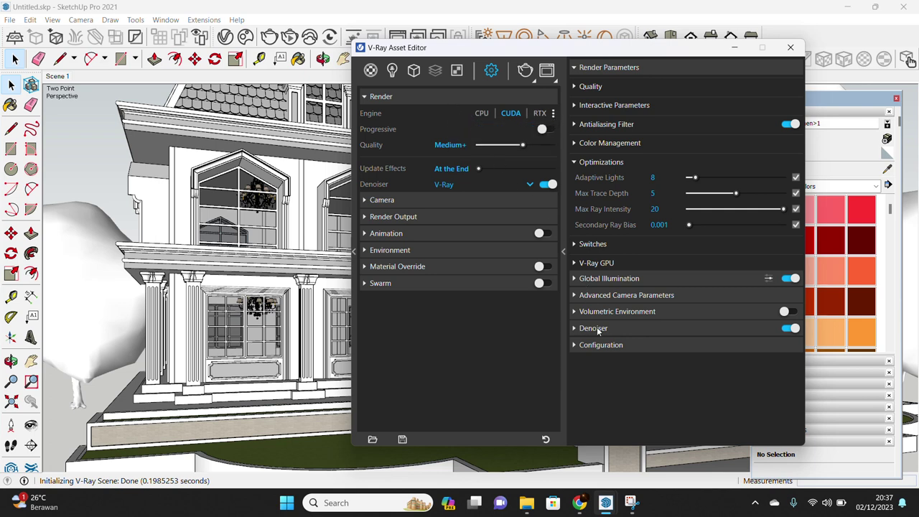
Set the Configuration Properties Level to Advanced
{"action": "left_click", "coordinate": [602, 346]}
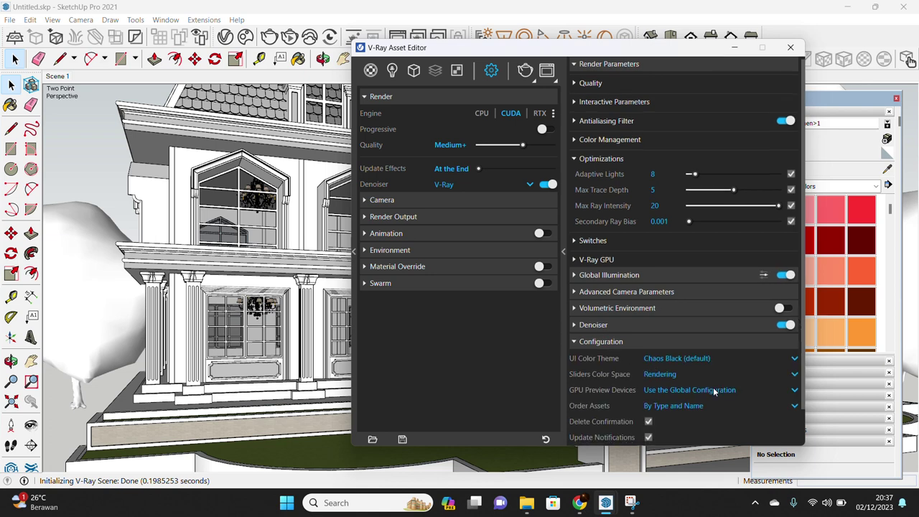
{"action": "scroll", "coordinate": [712, 395], "scroll_direction": "down", "scroll_amount": 1}
{"action": "left_click", "coordinate": [711, 421]}
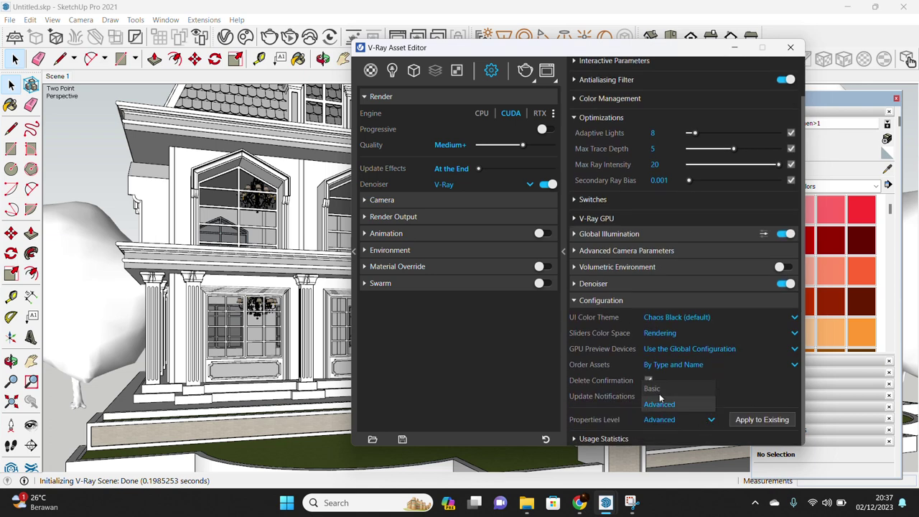
{"action": "left_click", "coordinate": [711, 422]}
{"action": "left_click", "coordinate": [688, 405]}
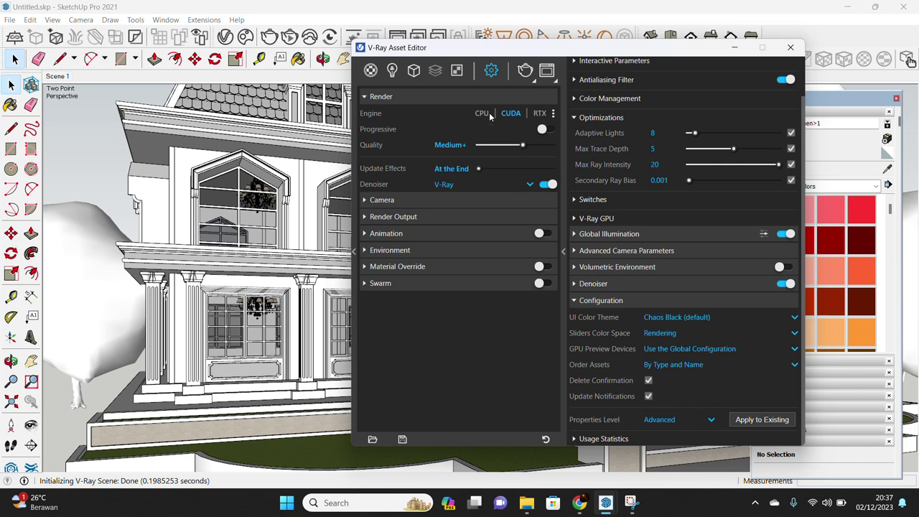
Show the safe frame in the viewport and start assigning a bitmap to the environment background
{"action": "left_click", "coordinate": [460, 215]}
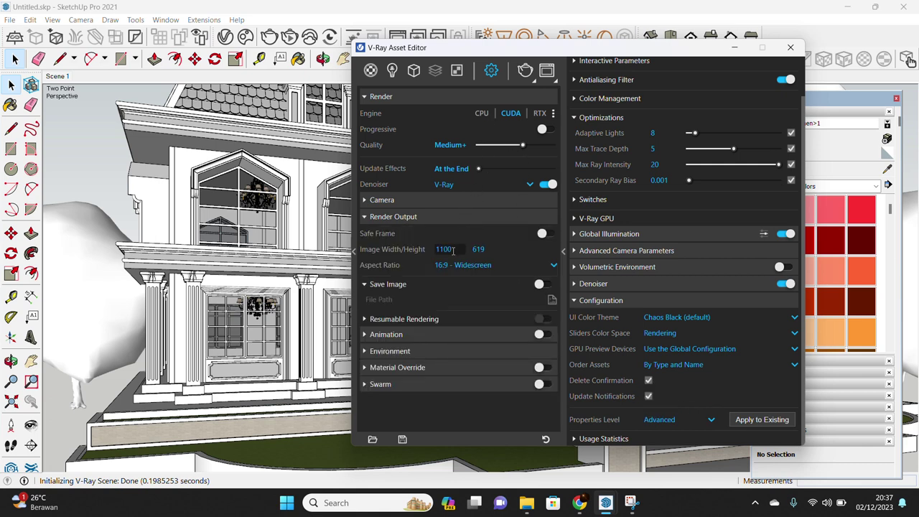
{"action": "left_click", "coordinate": [548, 234]}
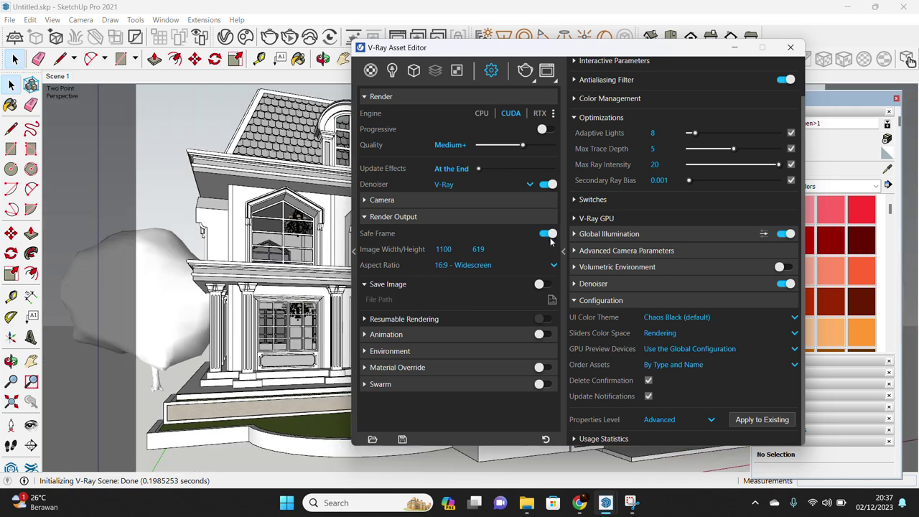
{"action": "left_click", "coordinate": [378, 219]}
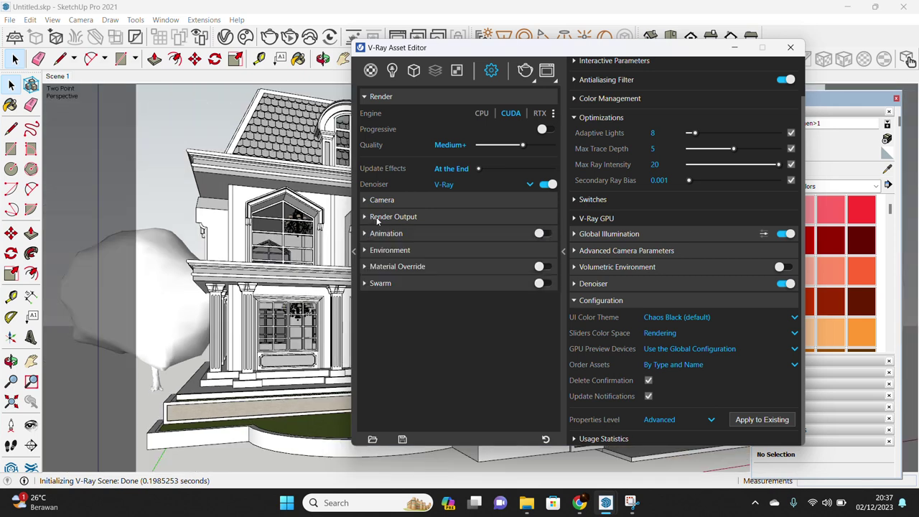
{"action": "left_click", "coordinate": [455, 248]}
{"action": "left_click", "coordinate": [534, 267]}
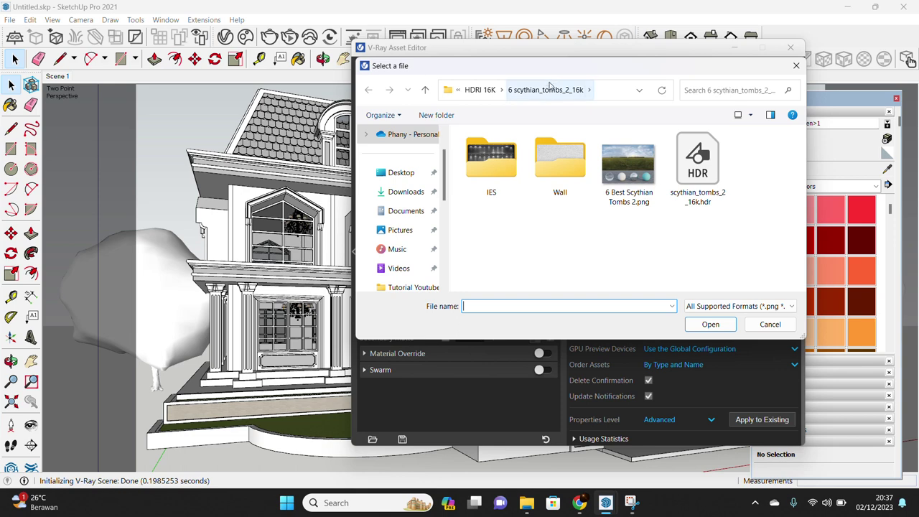
Load scythian_tombs_2_16k.hdr as the background with Environment placement and Spherical mapping
{"action": "double_click", "coordinate": [689, 177]}
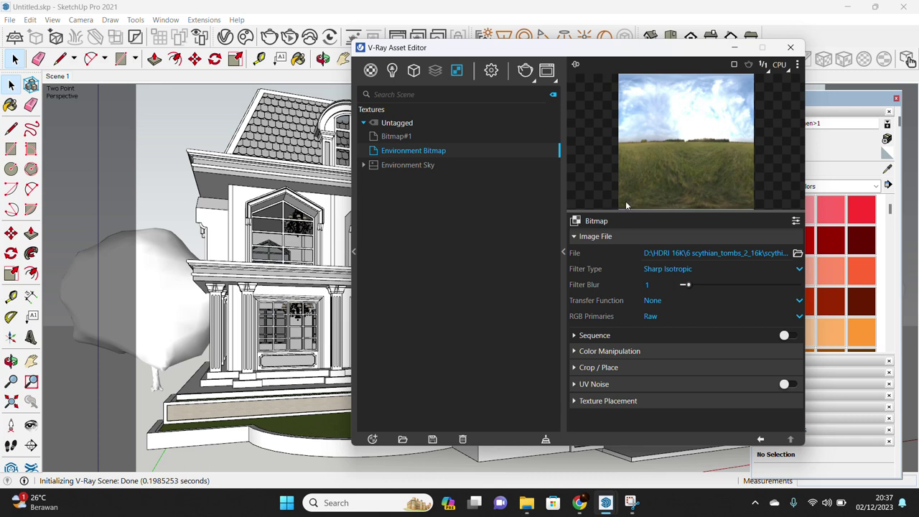
{"action": "left_click", "coordinate": [623, 402]}
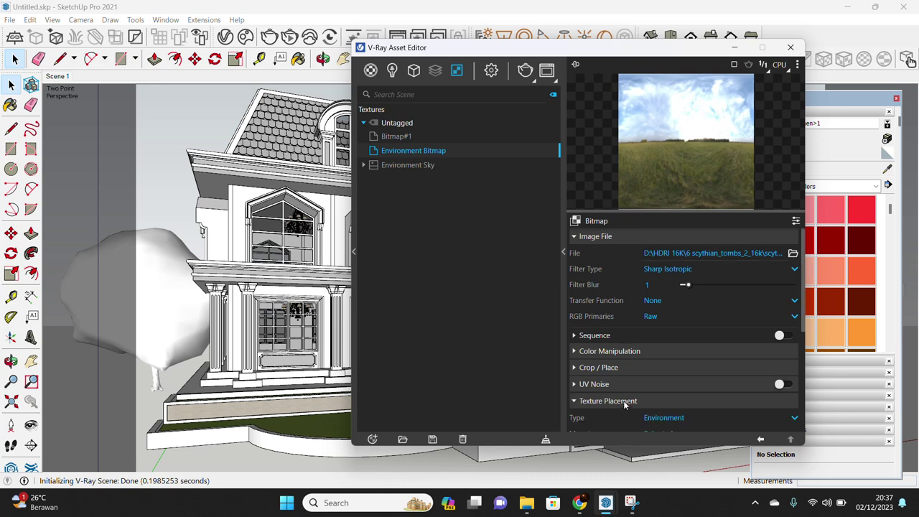
{"action": "scroll", "coordinate": [653, 392], "scroll_direction": "down", "scroll_amount": 3}
{"action": "left_click", "coordinate": [769, 313]}
{"action": "left_click", "coordinate": [754, 313]}
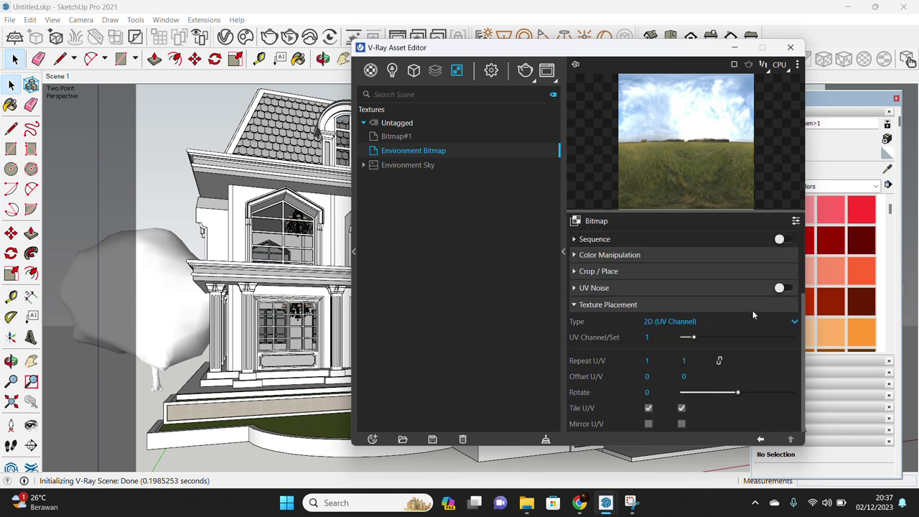
{"action": "left_click", "coordinate": [793, 322]}
{"action": "left_click", "coordinate": [700, 352]}
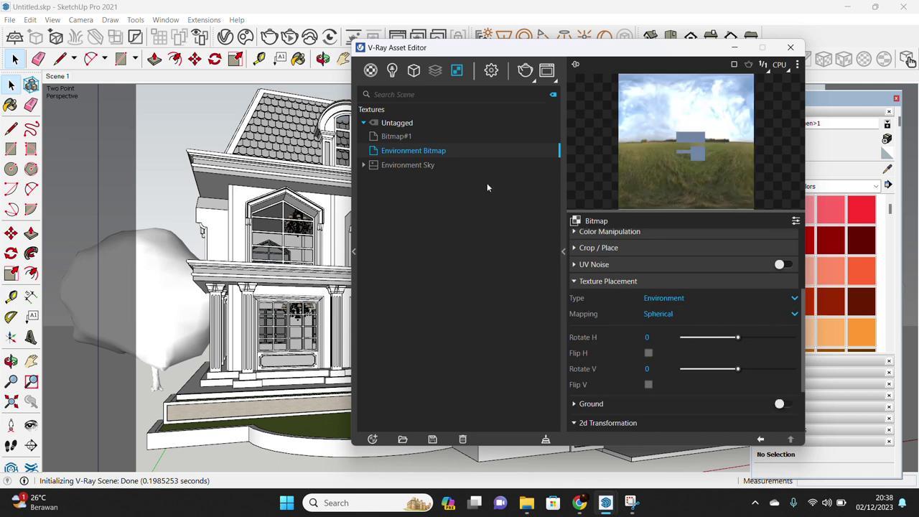
{"action": "left_click", "coordinate": [436, 72]}
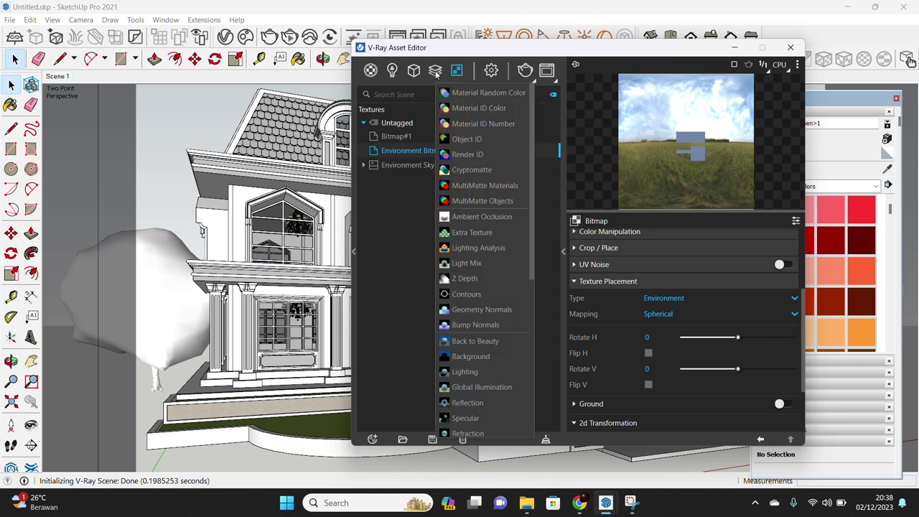
Add an Extra Texture render element using a Dirt texture
{"action": "left_click", "coordinate": [505, 233]}
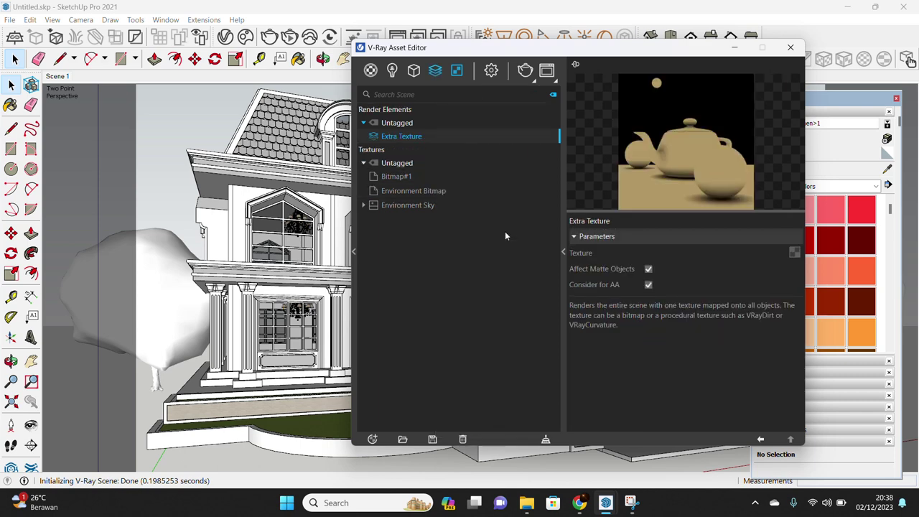
{"action": "left_click", "coordinate": [794, 252]}
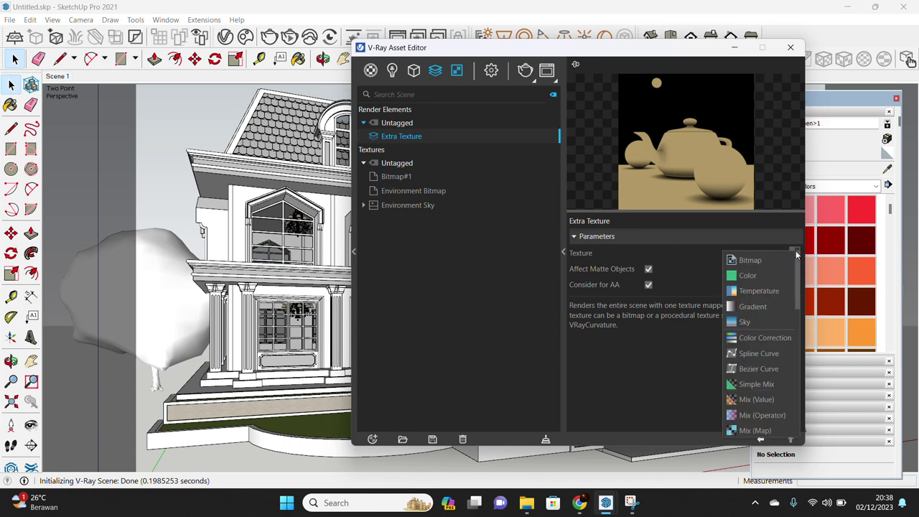
{"action": "left_click_drag", "start_coordinate": [796, 273], "coordinate": [793, 402]}
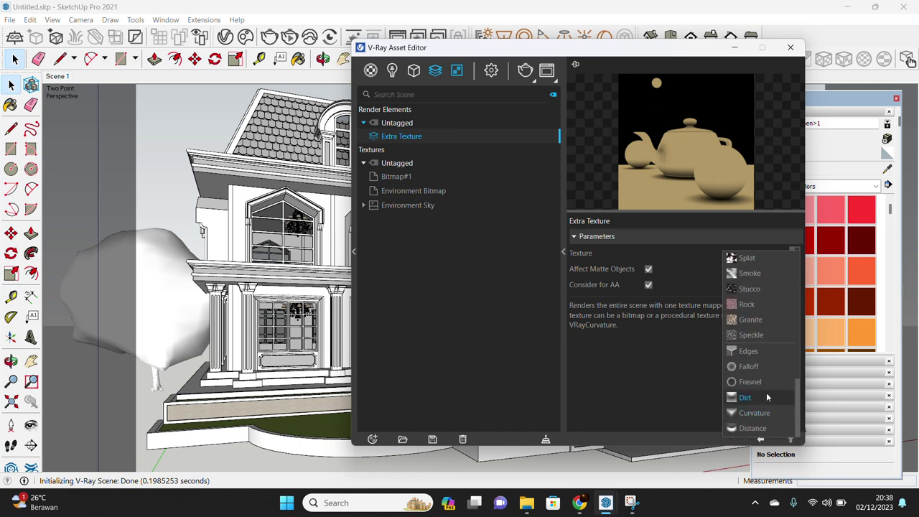
{"action": "left_click", "coordinate": [746, 396]}
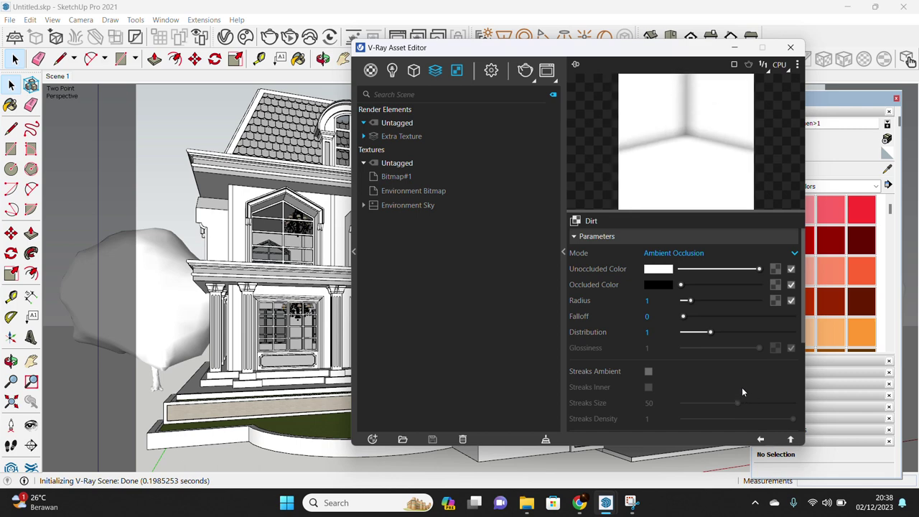
Give the Dirt texture a black occluded colour, grey unoccluded colour, radius 10 and falloff 3.31
{"action": "left_click_drag", "start_coordinate": [681, 284], "coordinate": [706, 285]}
{"action": "left_click_drag", "start_coordinate": [706, 285], "coordinate": [681, 285]}
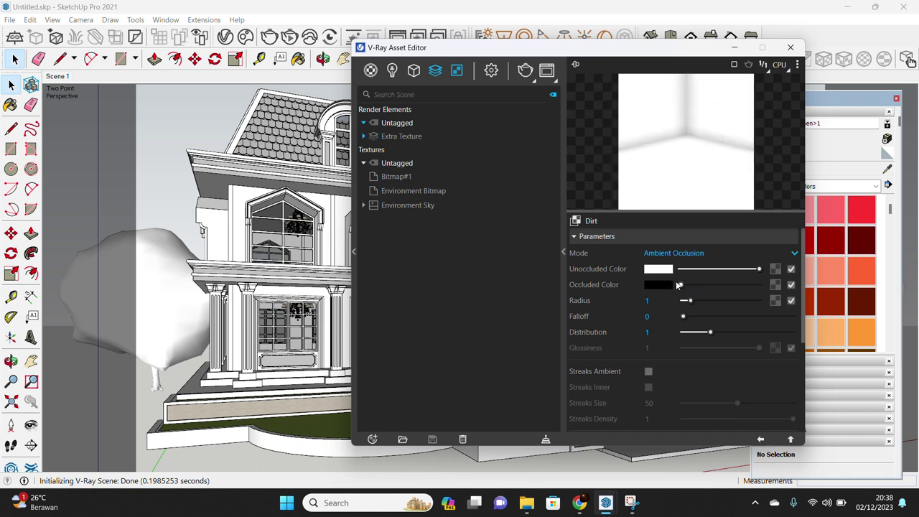
{"action": "left_click_drag", "start_coordinate": [740, 270], "coordinate": [727, 270]}
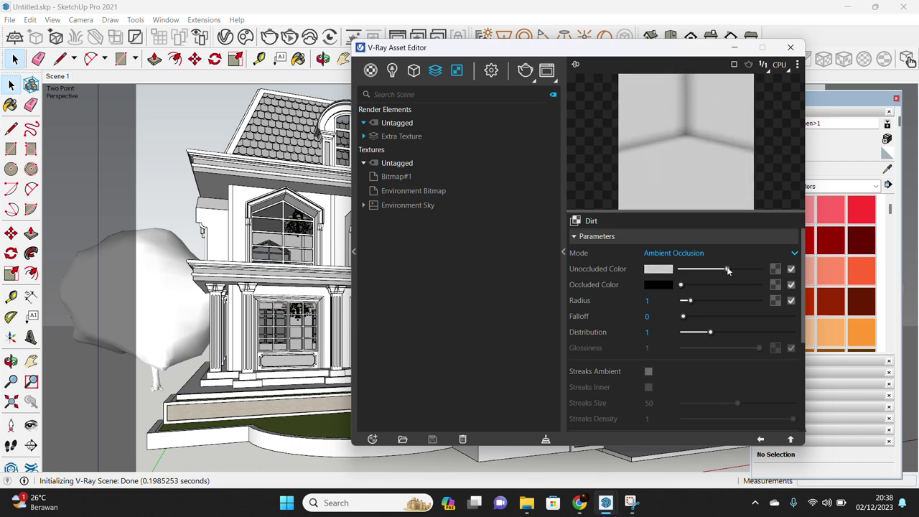
{"action": "left_click_drag", "start_coordinate": [691, 301], "coordinate": [765, 302]}
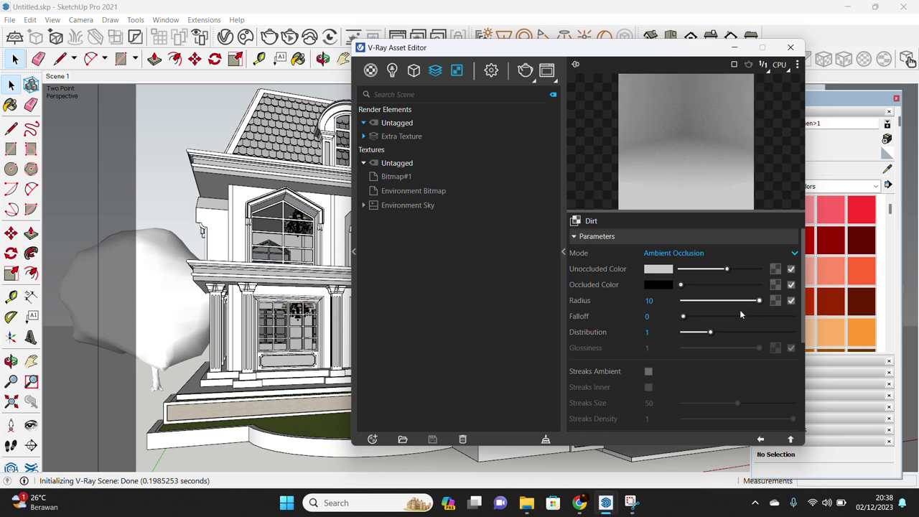
{"action": "left_click_drag", "start_coordinate": [685, 317], "coordinate": [766, 317]}
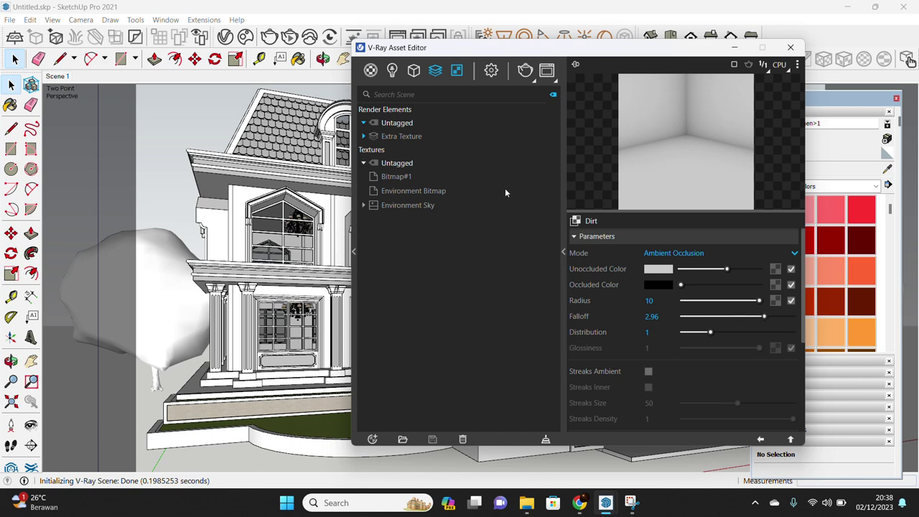
{"action": "left_click_drag", "start_coordinate": [765, 317], "coordinate": [775, 318]}
{"action": "left_click", "coordinate": [391, 72]}
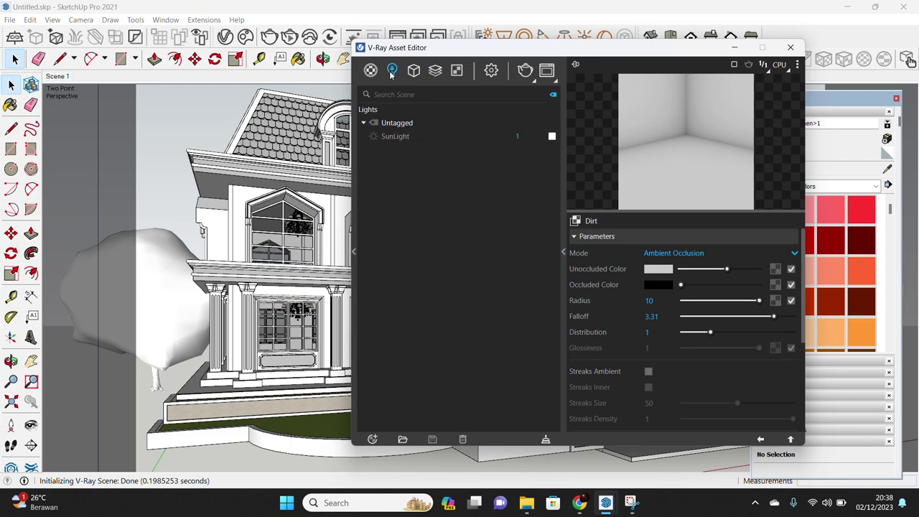
Sample the roof material Color M03 from the model and open its settings
{"action": "left_click", "coordinate": [371, 70]}
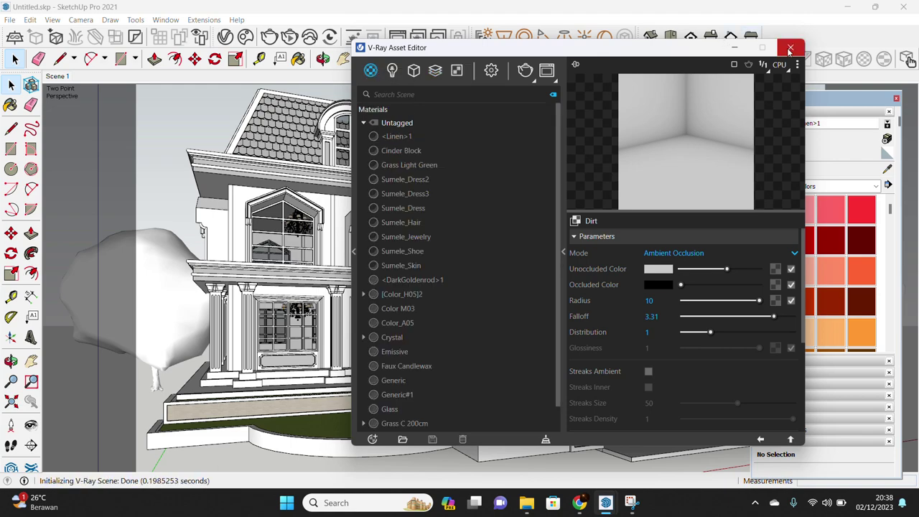
{"action": "left_click", "coordinate": [792, 47]}
{"action": "left_click", "coordinate": [888, 169]}
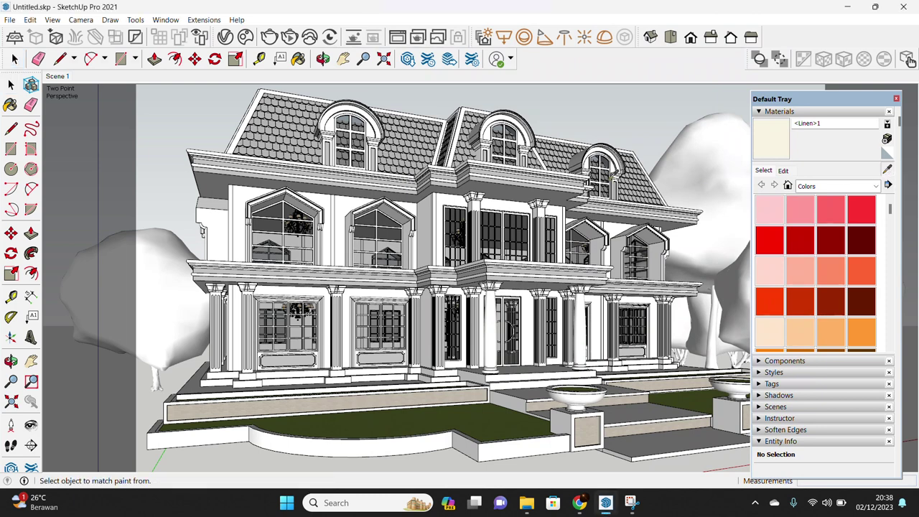
{"action": "left_click", "coordinate": [405, 152]}
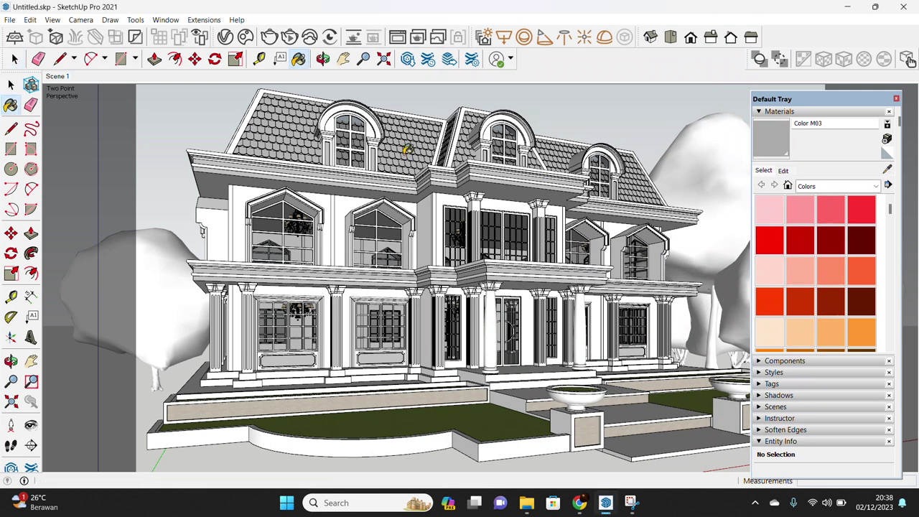
{"action": "left_click", "coordinate": [231, 39]}
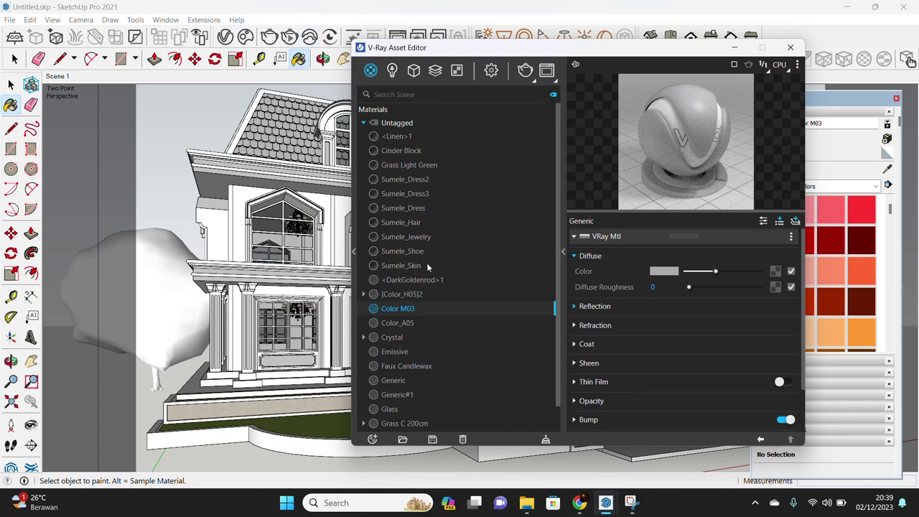
Give Color M03 a white reflection colour with reflection glossiness 0.67
{"action": "left_click", "coordinate": [647, 306]}
{"action": "left_click_drag", "start_coordinate": [758, 321], "coordinate": [738, 330]}
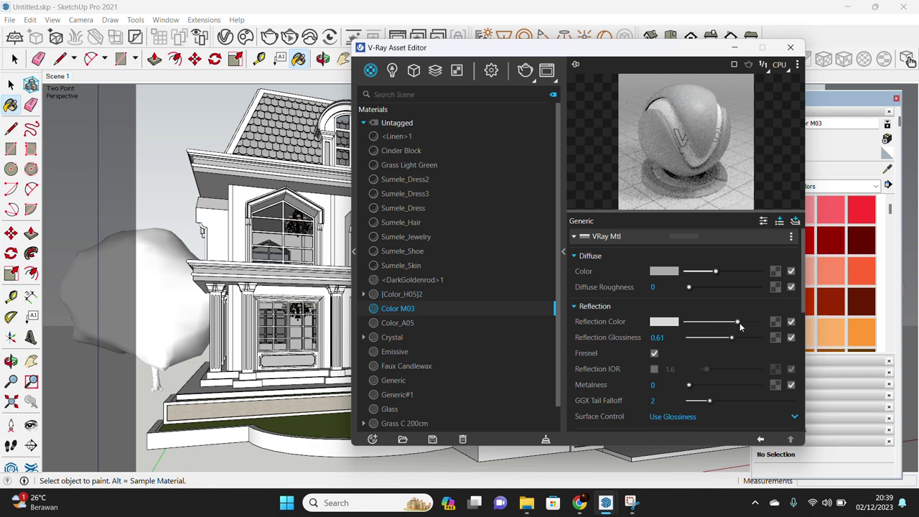
{"action": "left_click_drag", "start_coordinate": [732, 338], "coordinate": [718, 337]}
{"action": "left_click_drag", "start_coordinate": [742, 322], "coordinate": [760, 323]}
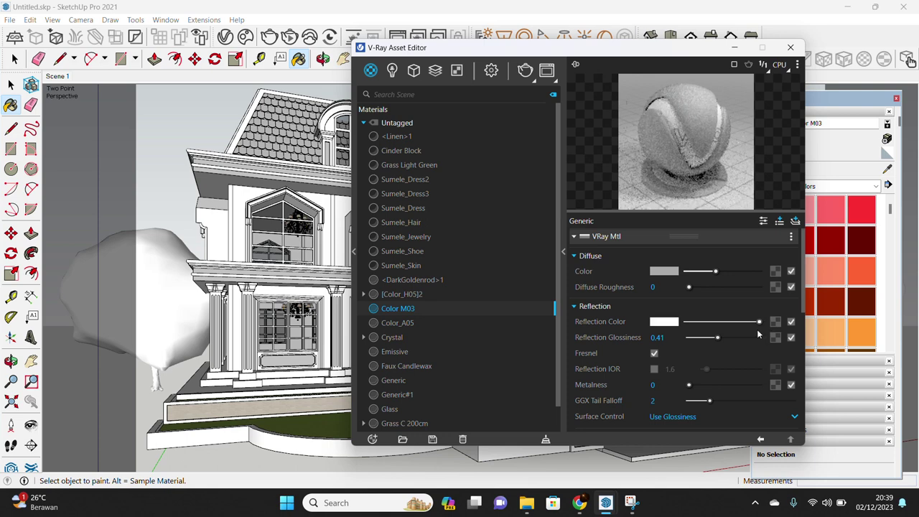
{"action": "mouse_move", "coordinate": [722, 337]}
{"action": "left_mouse_down"}
{"action": "mouse_move", "coordinate": [760, 339]}
{"action": "mouse_move", "coordinate": [744, 339]}
{"action": "left_mouse_up"}
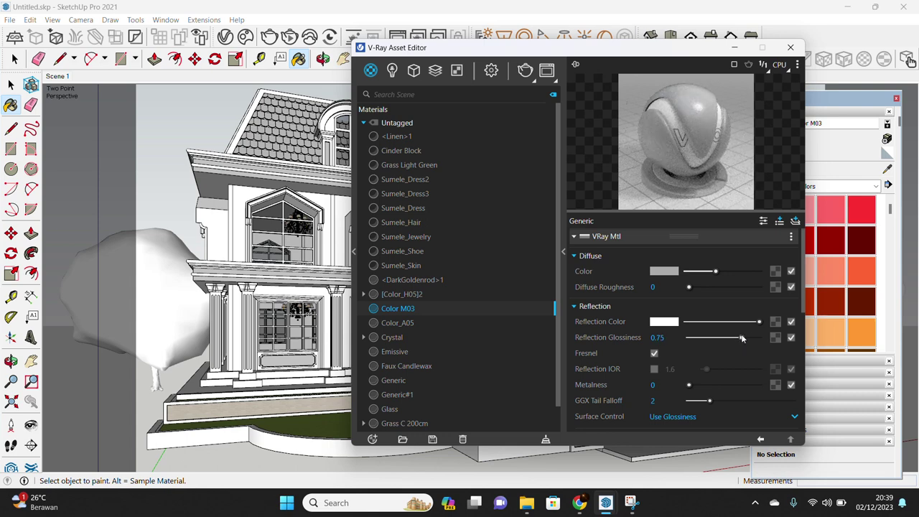
{"action": "left_click_drag", "start_coordinate": [737, 339], "coordinate": [736, 338]}
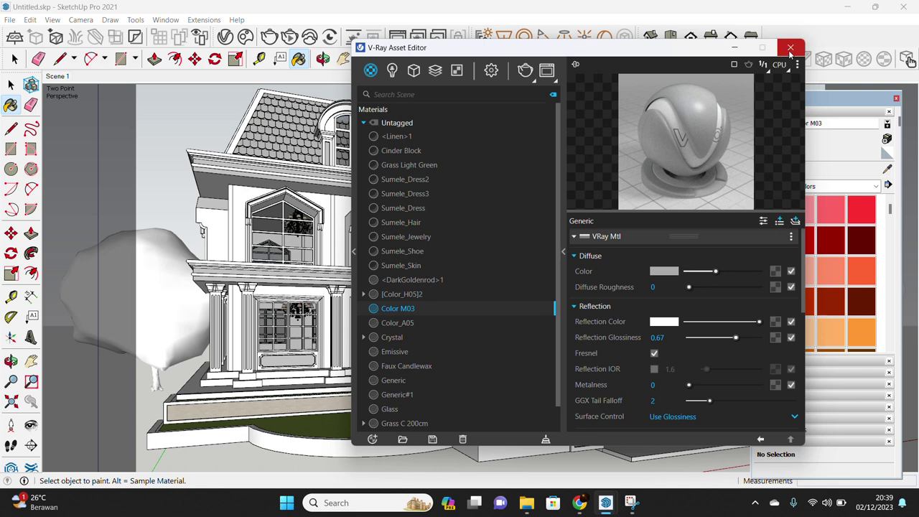
Select the Glass material from the materials tray
{"action": "left_click", "coordinate": [879, 173]}
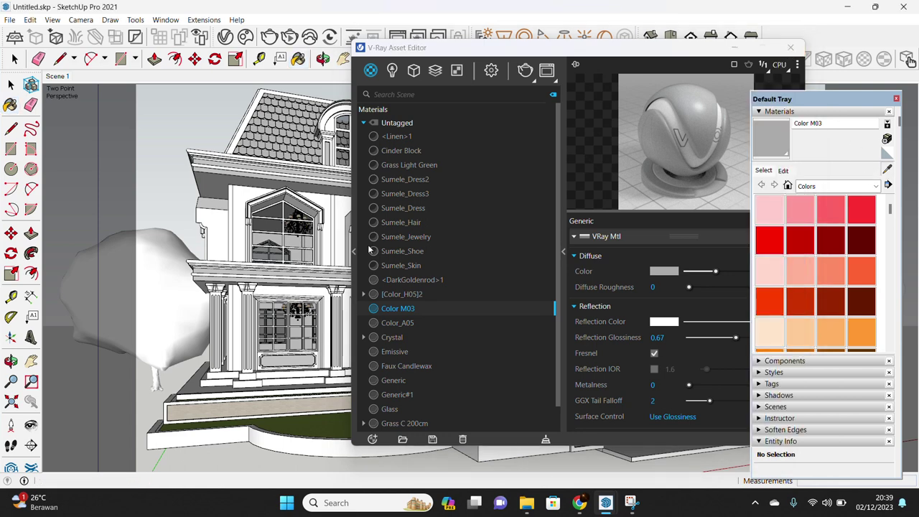
{"action": "key", "text": "b"}
{"action": "left_click", "coordinate": [299, 233], "text": "alt"}
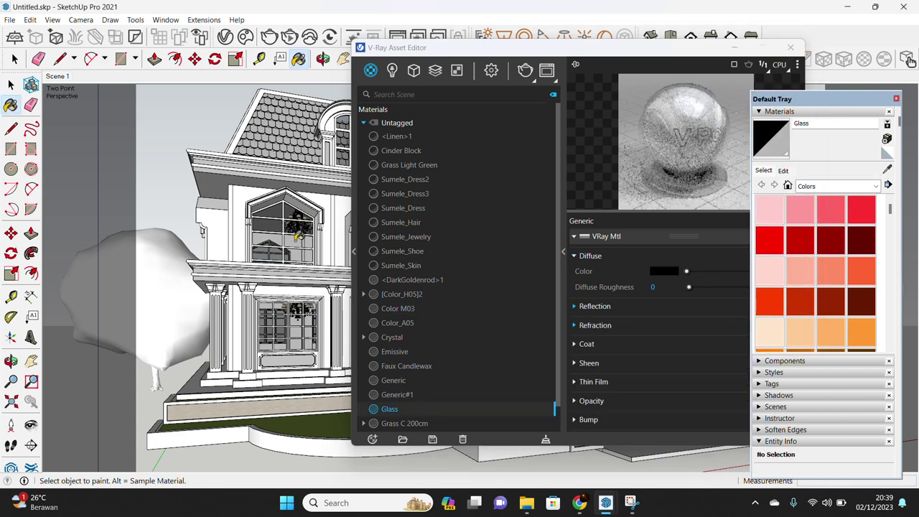
Give the Glass material a white, zero-roughness reflection with reflection IOR 2.08 enabled
{"action": "left_click", "coordinate": [600, 55]}
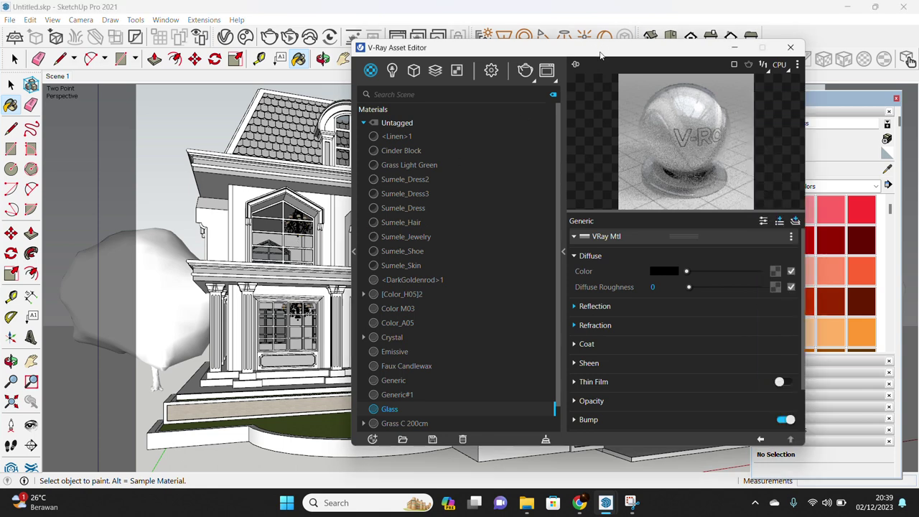
{"action": "left_click_drag", "start_coordinate": [601, 56], "coordinate": [558, 55]}
{"action": "left_click", "coordinate": [553, 305]}
{"action": "left_click_drag", "start_coordinate": [715, 321], "coordinate": [682, 323]}
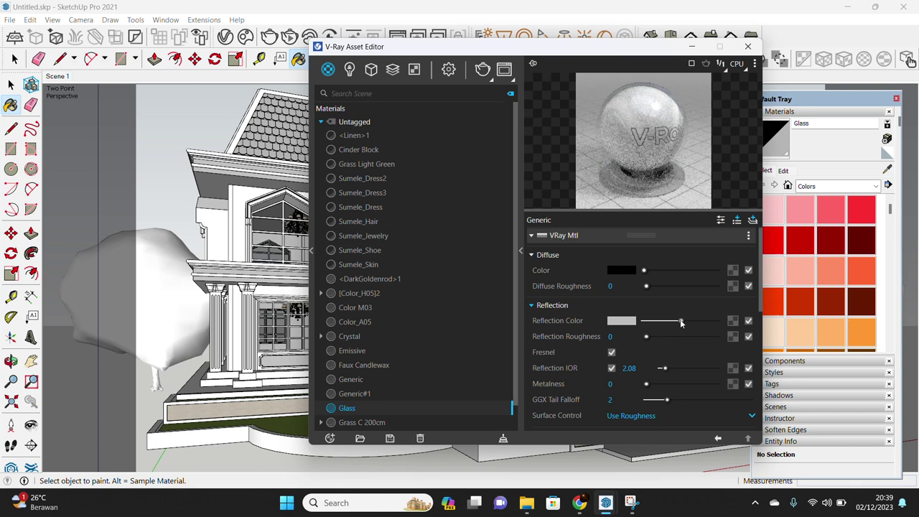
{"action": "mouse_move", "coordinate": [646, 336]}
{"action": "left_mouse_down"}
{"action": "mouse_move", "coordinate": [681, 340]}
{"action": "mouse_move", "coordinate": [644, 338]}
{"action": "mouse_move", "coordinate": [717, 321]}
{"action": "left_mouse_up"}
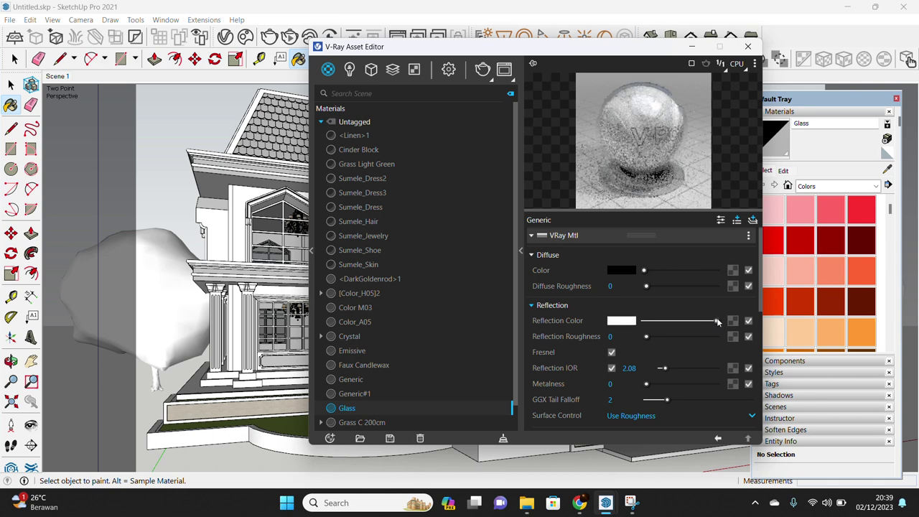
{"action": "left_click", "coordinate": [611, 368]}
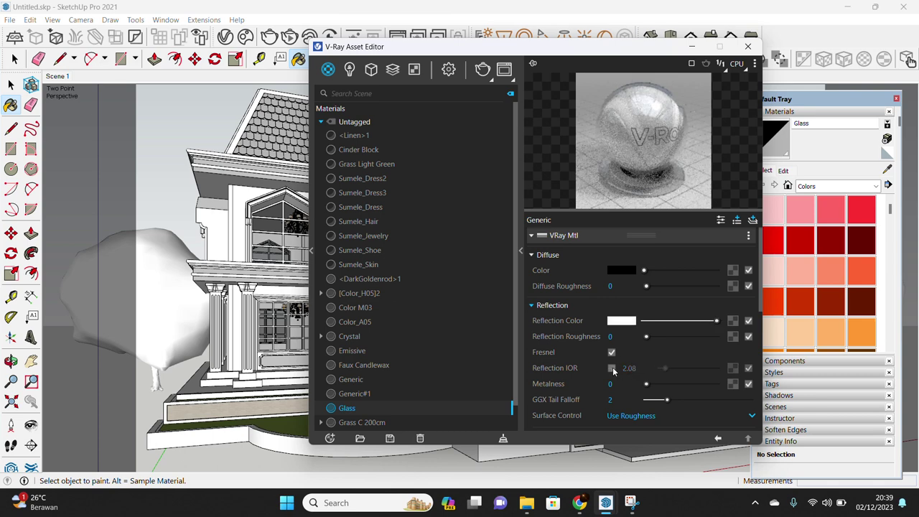
{"action": "left_click", "coordinate": [612, 368]}
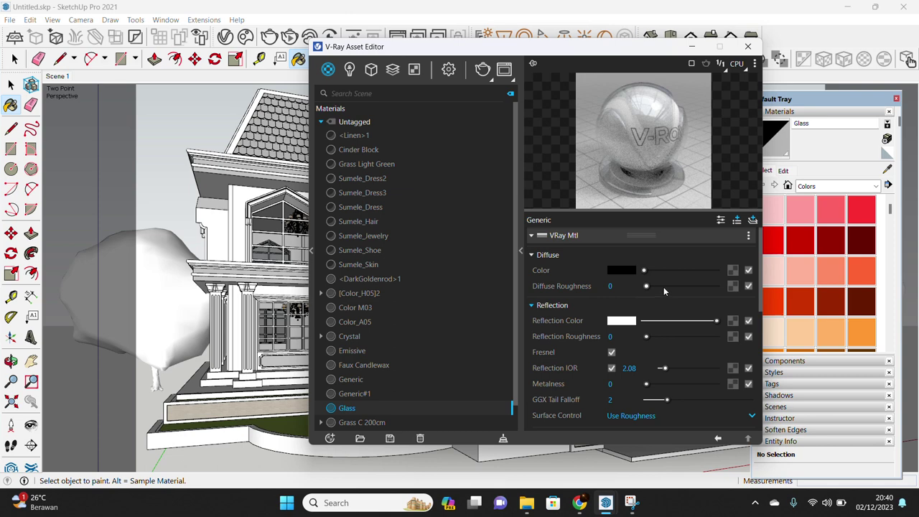
{"action": "left_click", "coordinate": [533, 306]}
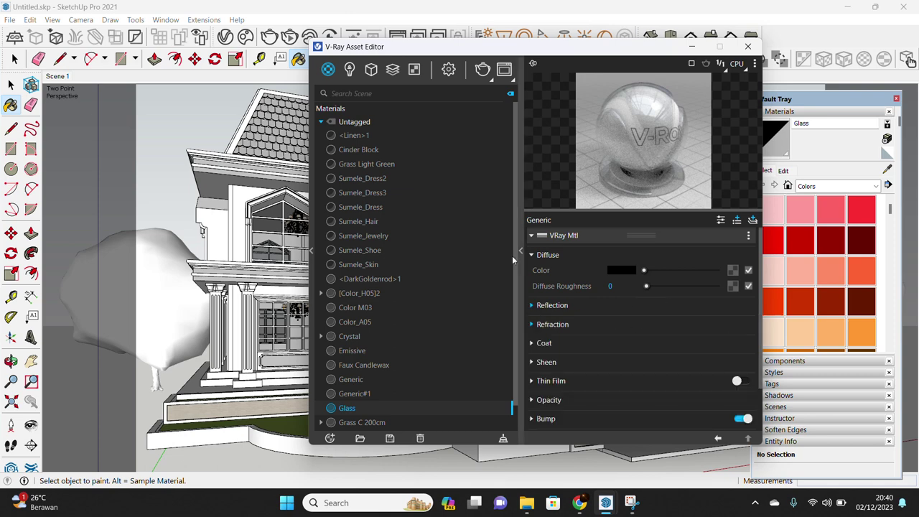
Set the environment background intensity to 20 and render the house
{"action": "left_click", "coordinate": [448, 69]}
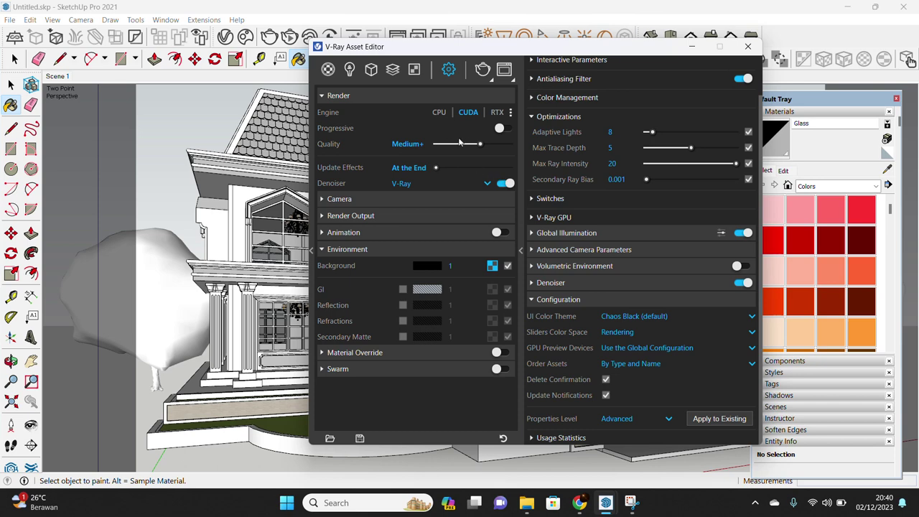
{"action": "left_click", "coordinate": [431, 96]}
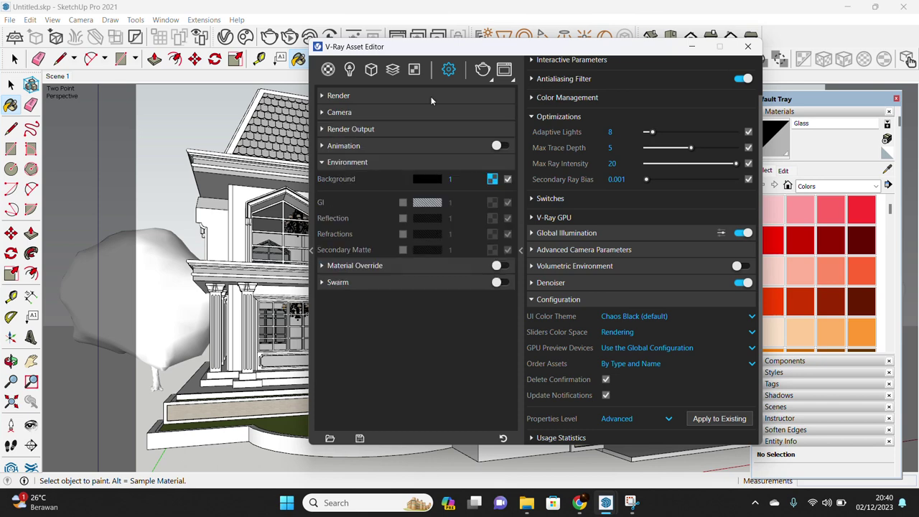
{"action": "left_click", "coordinate": [401, 161]}
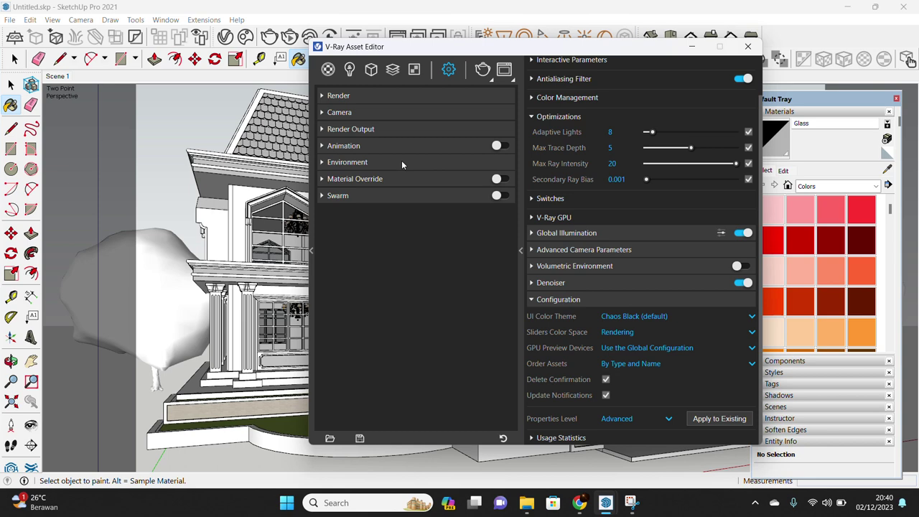
{"action": "left_click", "coordinate": [401, 161]}
{"action": "double_click", "coordinate": [456, 182]}
{"action": "type", "text": "20"}
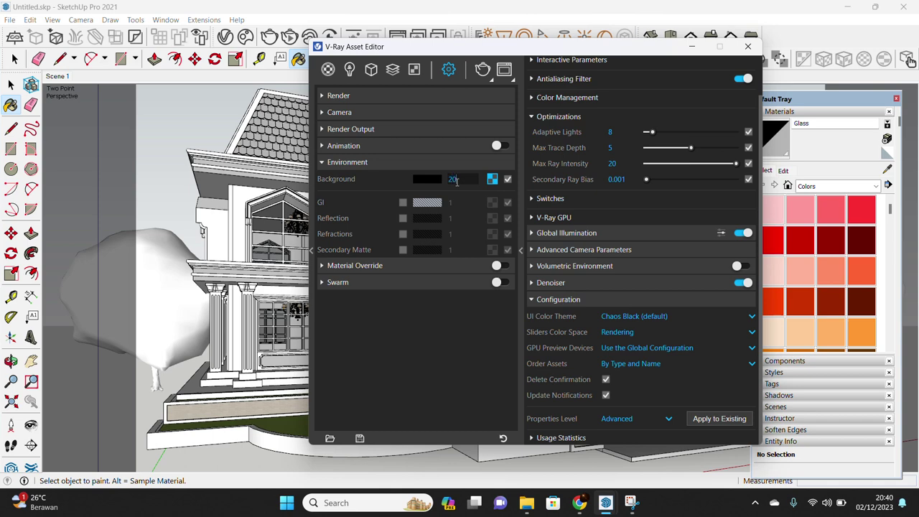
{"action": "key", "text": "Return"}
{"action": "left_click", "coordinate": [483, 71]}
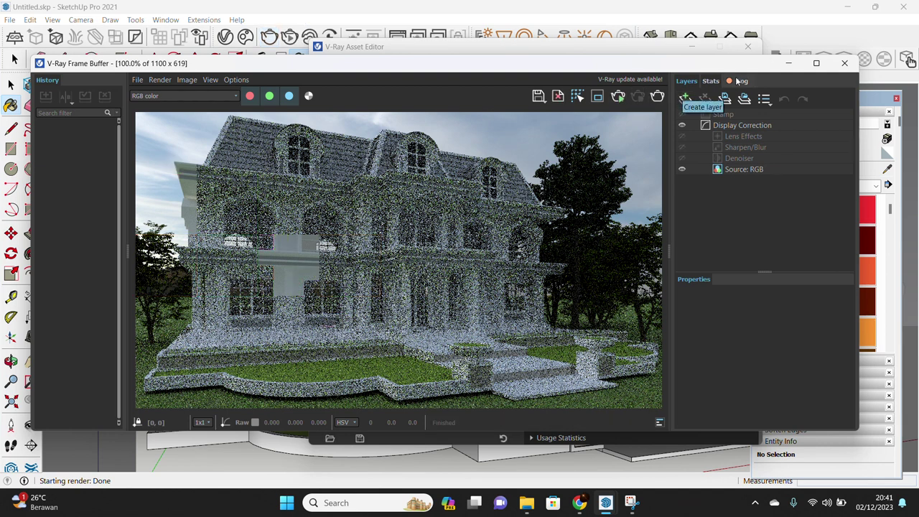
Orbit the model to face the house front-on and start an interactive render
{"action": "left_click", "coordinate": [788, 65]}
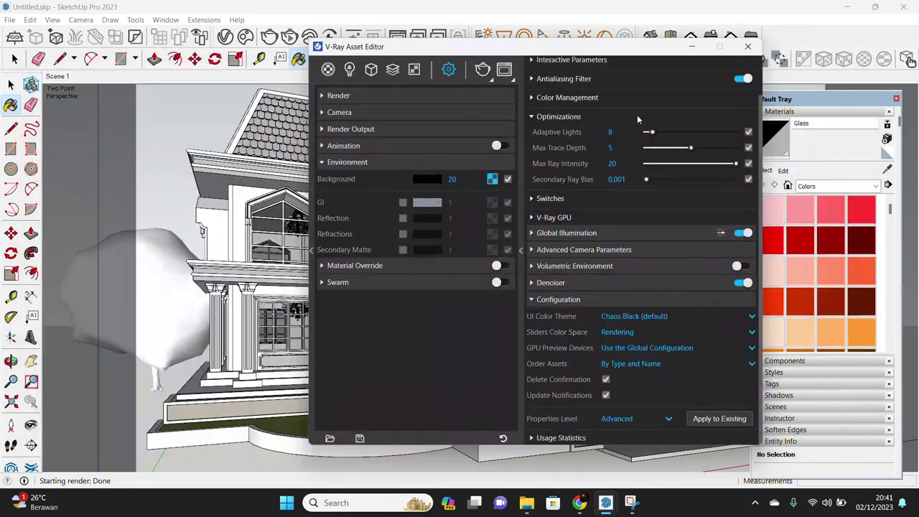
{"action": "left_click", "coordinate": [691, 47]}
{"action": "mouse_move", "coordinate": [331, 248]}
{"action": "middle_mouse_down"}
{"action": "mouse_move", "coordinate": [483, 313]}
{"action": "mouse_move", "coordinate": [486, 328]}
{"action": "mouse_move", "coordinate": [593, 251]}
{"action": "mouse_move", "coordinate": [539, 297]}
{"action": "mouse_move", "coordinate": [521, 296]}
{"action": "mouse_move", "coordinate": [525, 280]}
{"action": "middle_mouse_up"}
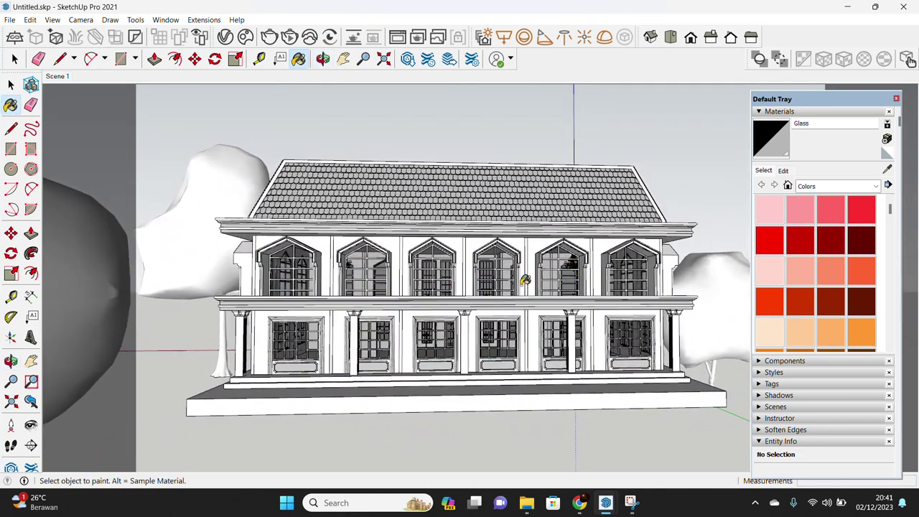
{"action": "left_click", "coordinate": [291, 42]}
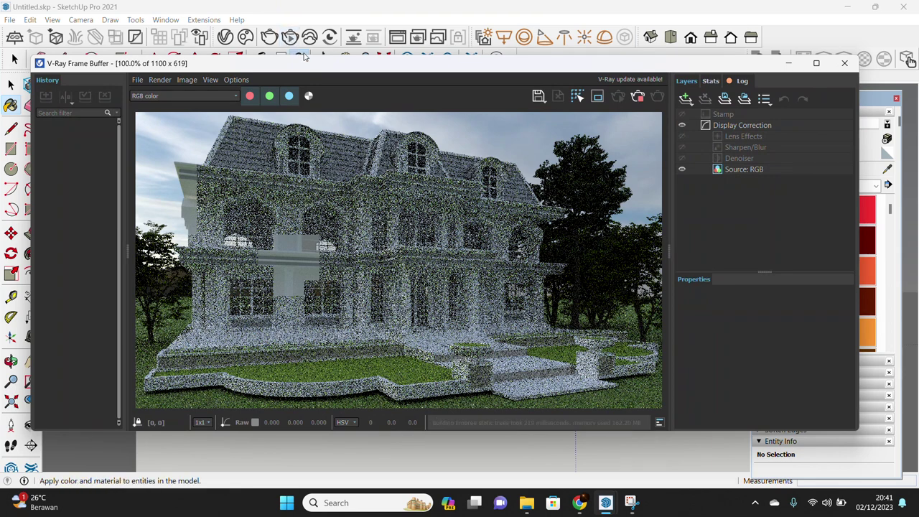
Reopen the V-Ray Asset Editor and place it beside the render window
{"action": "left_click_drag", "start_coordinate": [446, 72], "coordinate": [405, 75]}
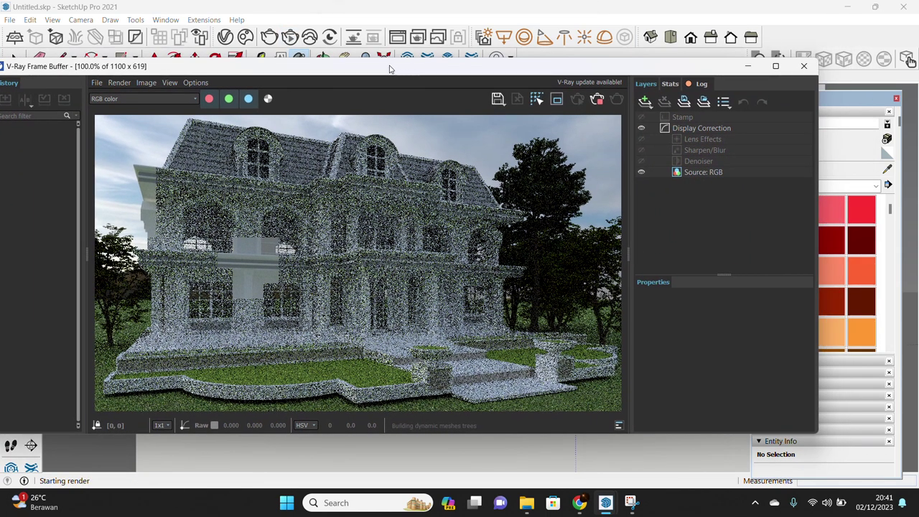
{"action": "left_click", "coordinate": [229, 42]}
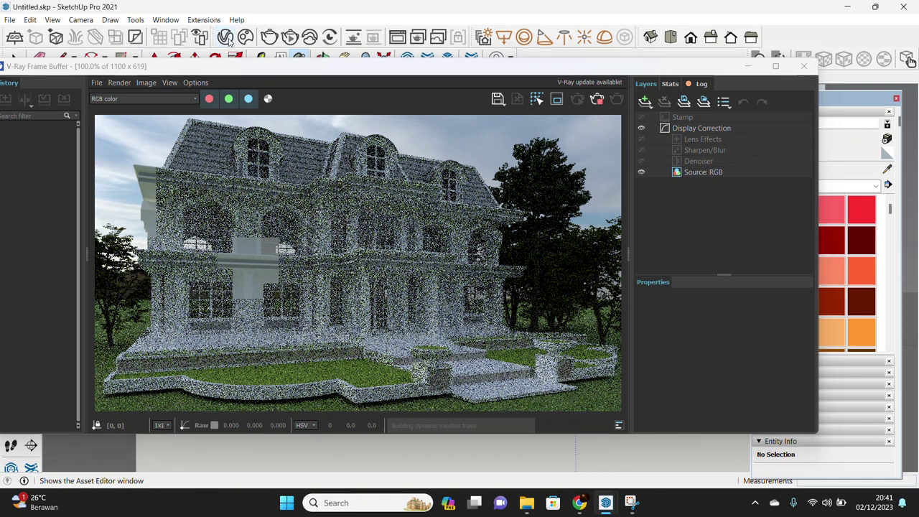
{"action": "left_click_drag", "start_coordinate": [364, 49], "coordinate": [464, 69]}
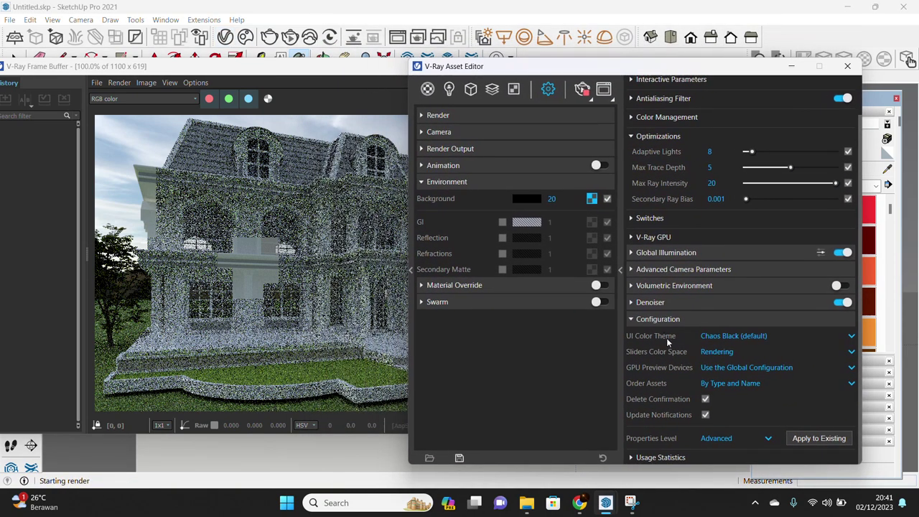
Open the environment background's HDRI bitmap texture from the render settings
{"action": "left_click", "coordinate": [516, 92]}
{"action": "left_click", "coordinate": [549, 89]}
{"action": "left_click", "coordinate": [591, 200]}
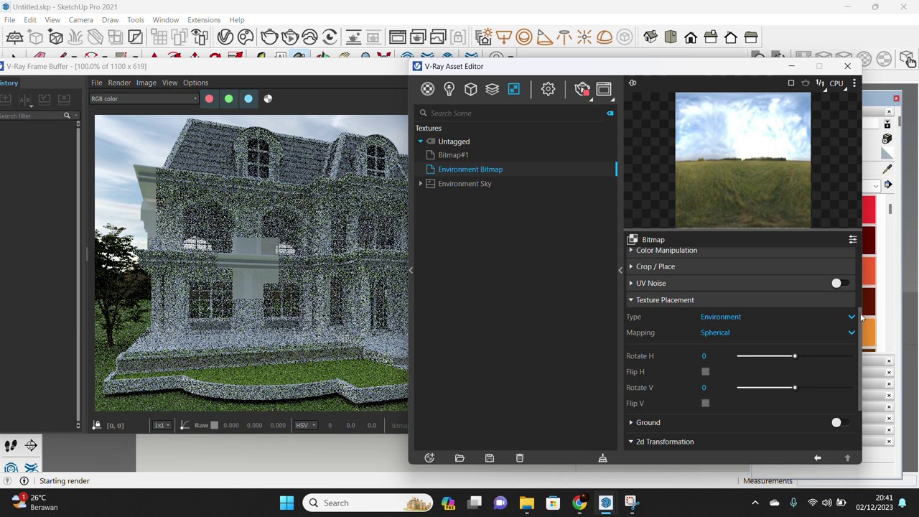
{"action": "scroll", "coordinate": [862, 317], "scroll_direction": "down", "scroll_amount": 2}
{"action": "scroll", "coordinate": [862, 310], "scroll_direction": "up", "scroll_amount": 2}
{"action": "scroll", "coordinate": [862, 310], "scroll_direction": "up", "scroll_amount": 1}
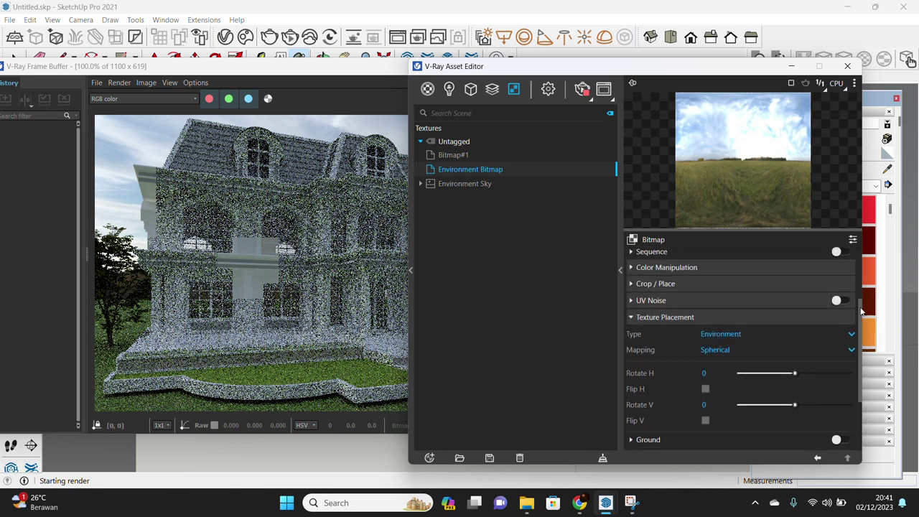
Show the bitmap's texture placement and keep the type on Environment
{"action": "left_click", "coordinate": [783, 318]}
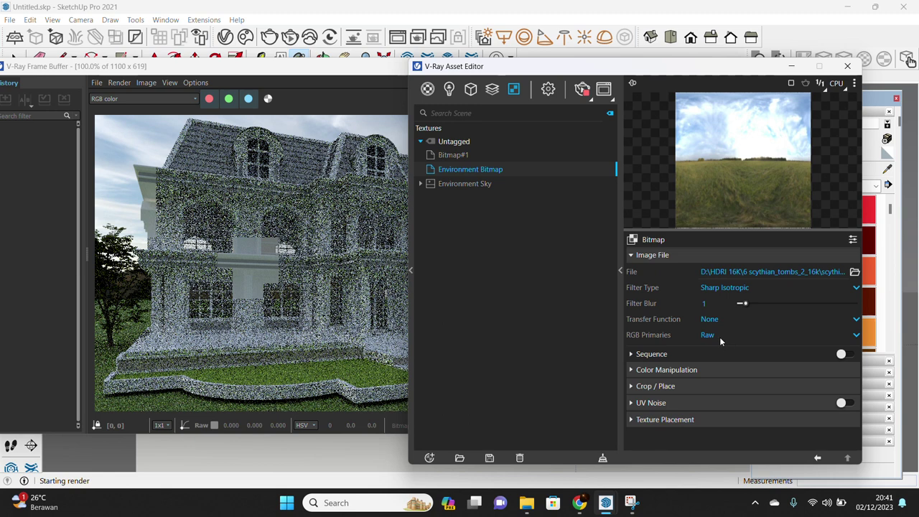
{"action": "left_click", "coordinate": [650, 256]}
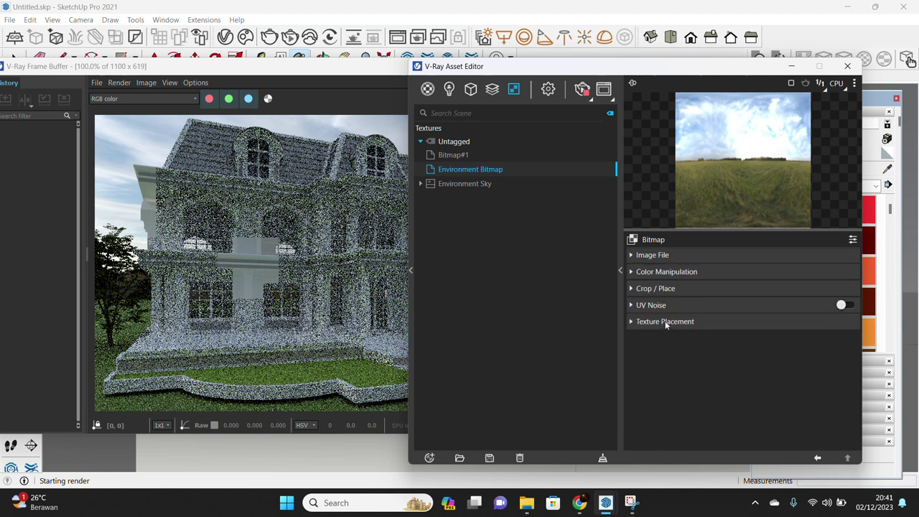
{"action": "left_click", "coordinate": [666, 321]}
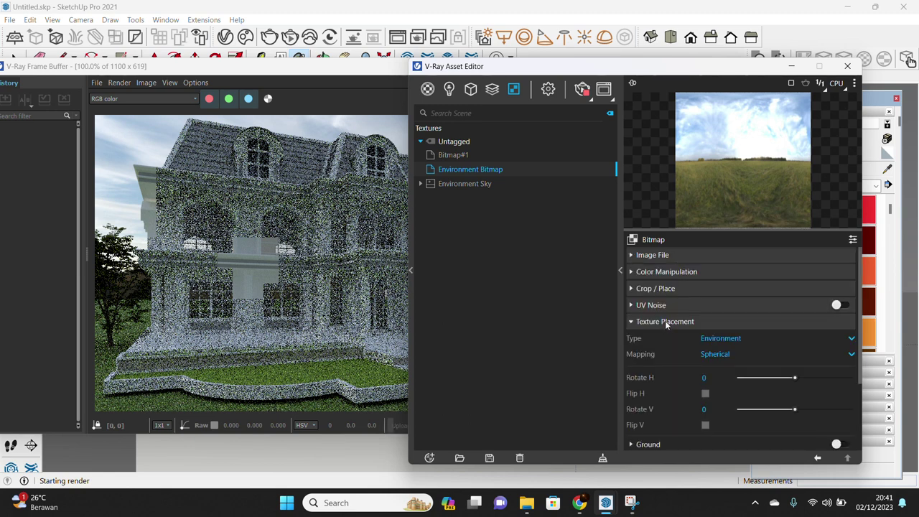
{"action": "left_click", "coordinate": [851, 340]}
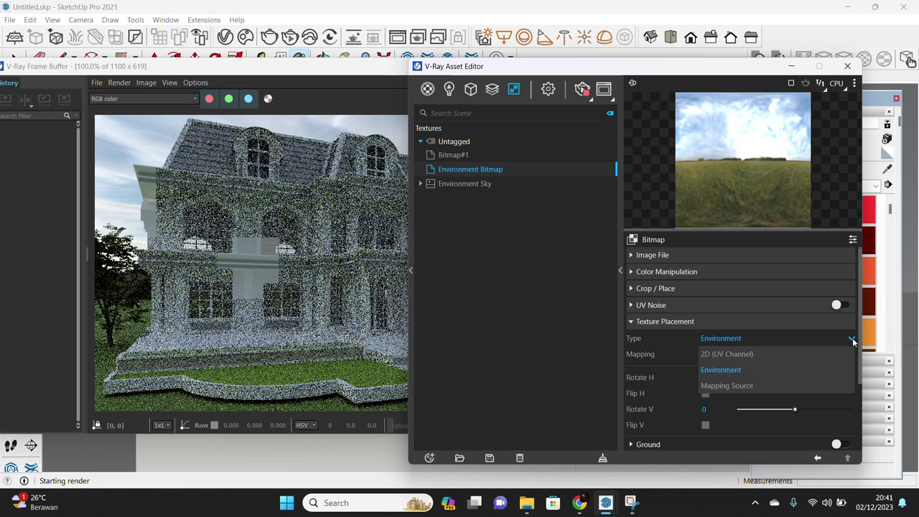
{"action": "left_click", "coordinate": [774, 370]}
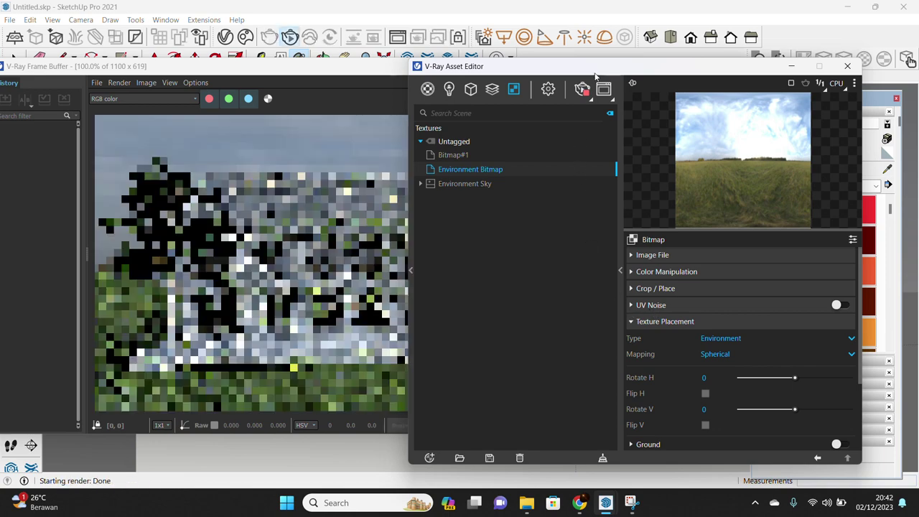
Rotate the HDRI sky horizontally to -229
{"action": "left_click_drag", "start_coordinate": [596, 71], "coordinate": [633, 74]}
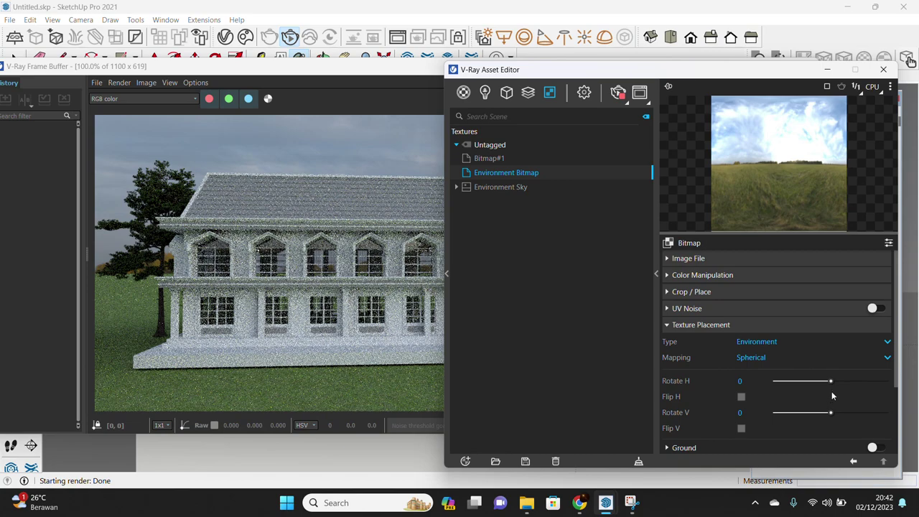
{"action": "left_click_drag", "start_coordinate": [831, 382], "coordinate": [818, 382]}
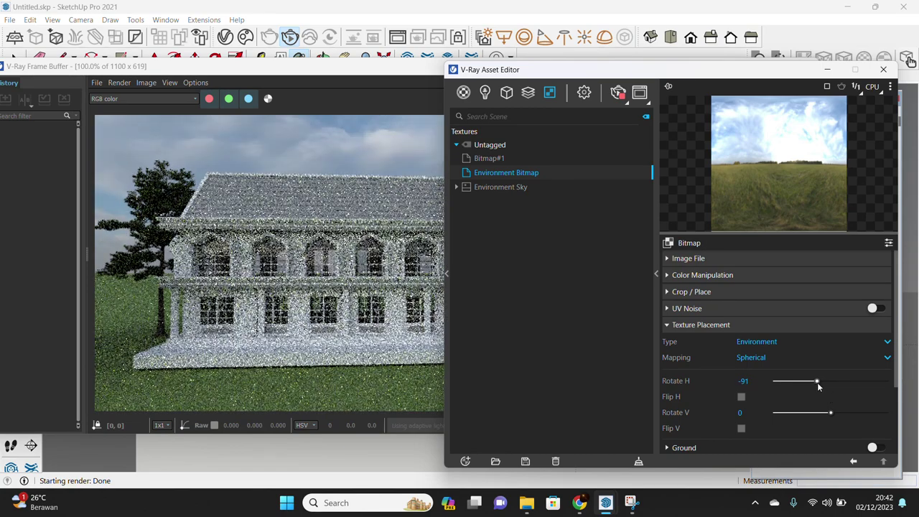
{"action": "mouse_move", "coordinate": [579, 75]}
{"action": "left_mouse_down"}
{"action": "mouse_move", "coordinate": [513, 252]}
{"action": "mouse_move", "coordinate": [524, 295]}
{"action": "left_mouse_up"}
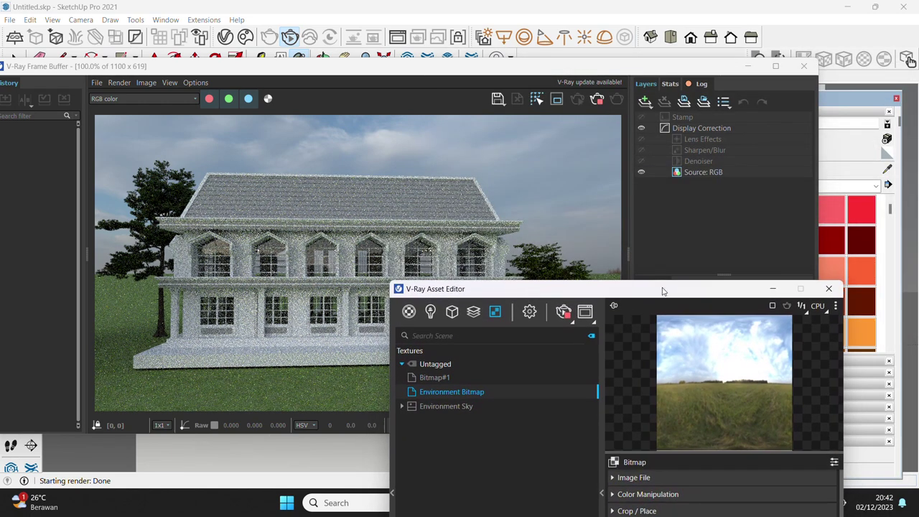
{"action": "left_click_drag", "start_coordinate": [664, 291], "coordinate": [742, 155]}
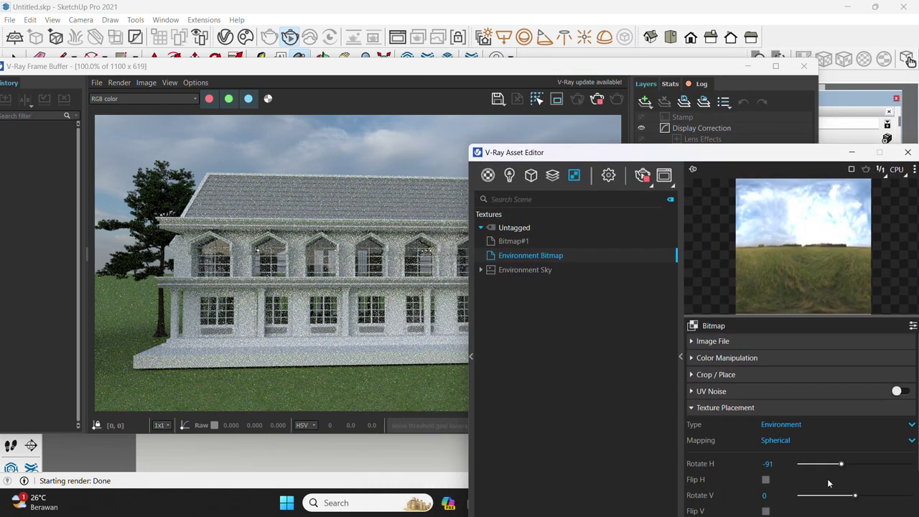
{"action": "left_click_drag", "start_coordinate": [842, 464], "coordinate": [826, 464]}
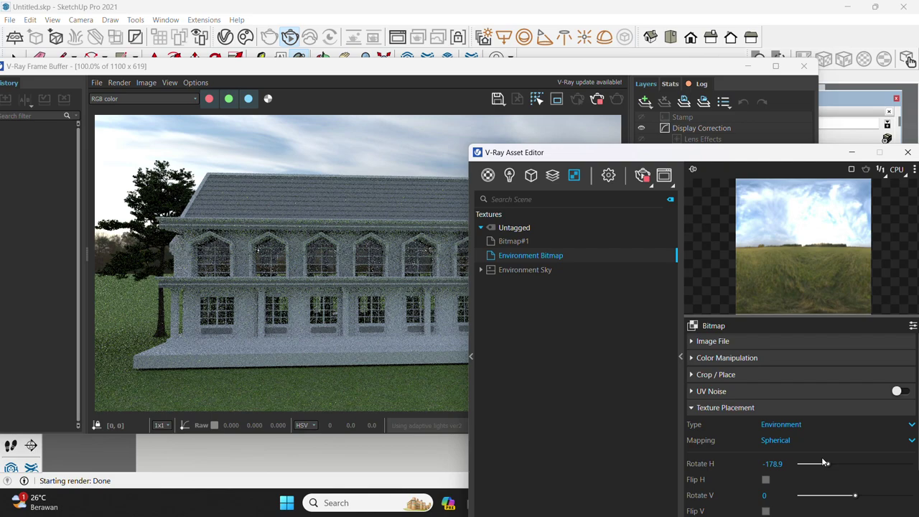
{"action": "left_click_drag", "start_coordinate": [827, 465], "coordinate": [824, 467]}
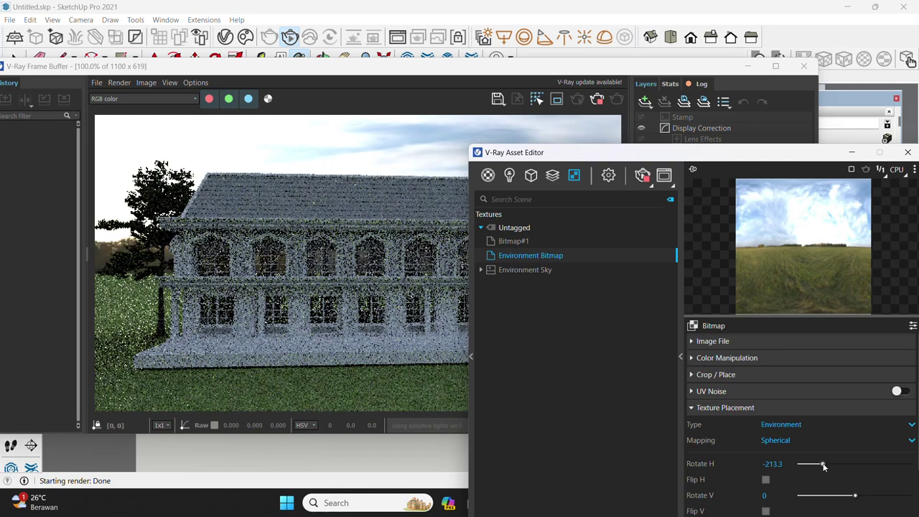
{"action": "left_click_drag", "start_coordinate": [824, 467], "coordinate": [822, 467]}
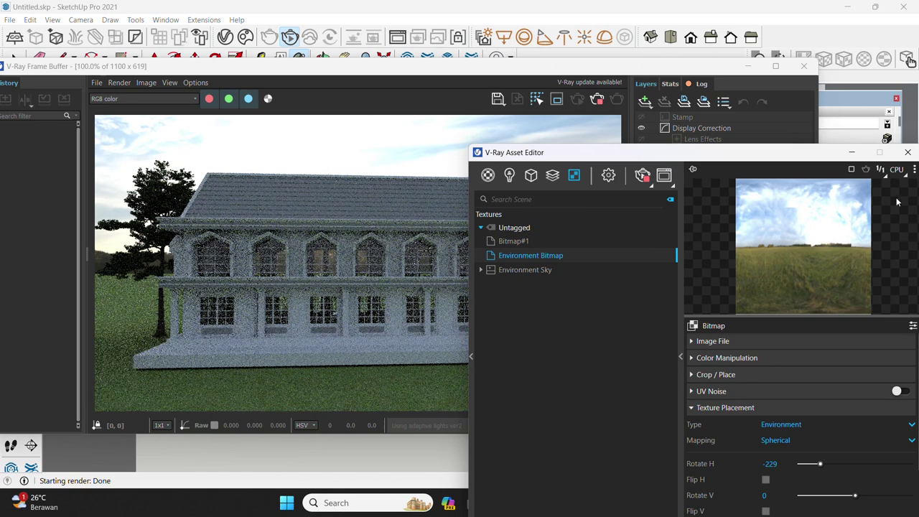
Minimize the asset editor and move the frame buffer down-left to reveal the model
{"action": "left_click", "coordinate": [853, 153]}
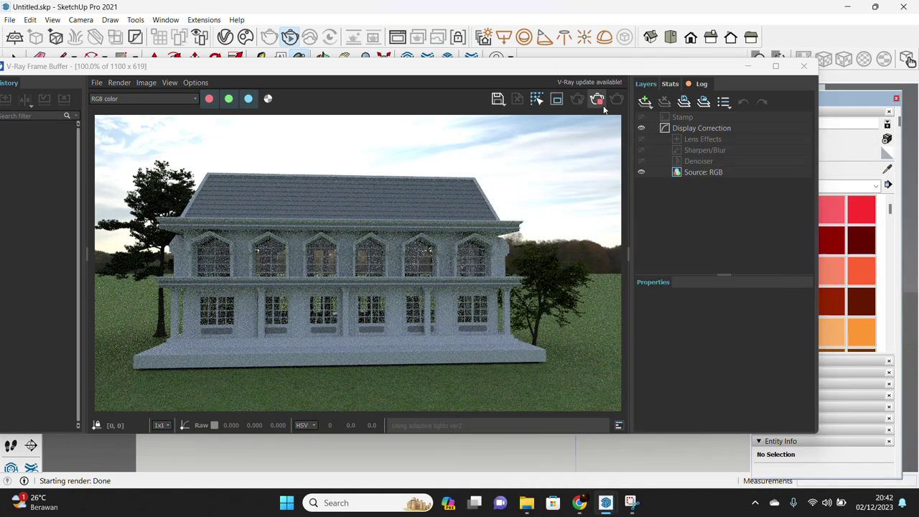
{"action": "mouse_move", "coordinate": [641, 69]}
{"action": "left_mouse_down"}
{"action": "mouse_move", "coordinate": [597, 251]}
{"action": "mouse_move", "coordinate": [548, 338]}
{"action": "left_mouse_up"}
{"action": "middle_click_drag", "start_coordinate": [589, 261], "coordinate": [288, 273]}
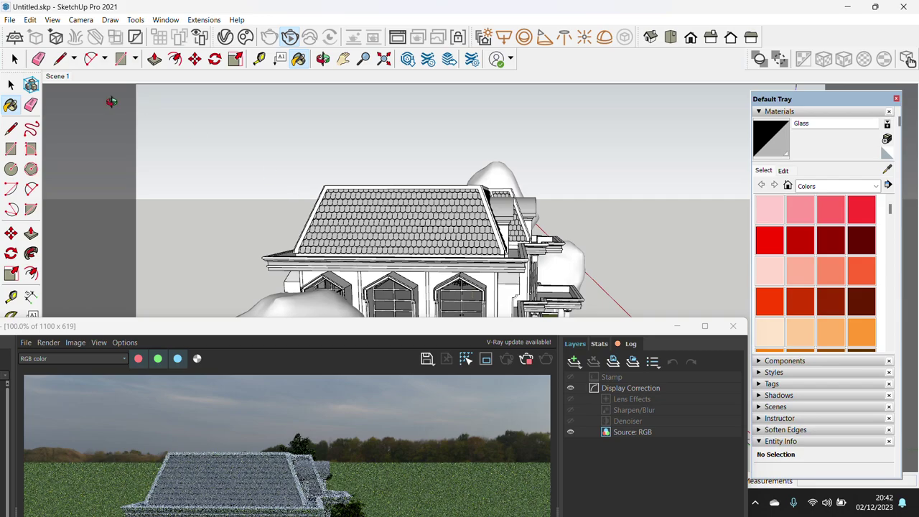
Switch to the Scene 1 camera and bring the V-Ray Frame Buffer back to the centre while the render finishes
{"action": "left_click", "coordinate": [58, 76]}
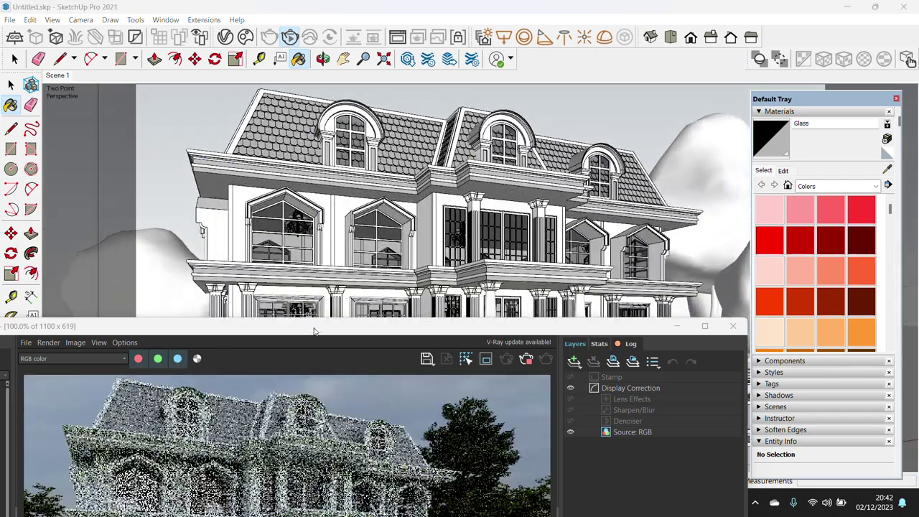
{"action": "mouse_move", "coordinate": [309, 330]}
{"action": "left_mouse_down"}
{"action": "mouse_move", "coordinate": [433, 141]}
{"action": "mouse_move", "coordinate": [433, 77]}
{"action": "left_mouse_up"}
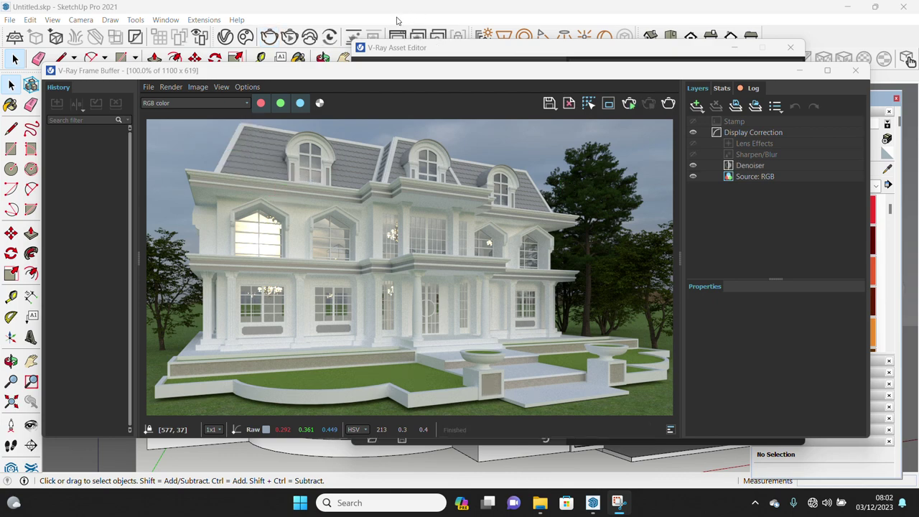
Zoom in and out of the frame buffer render to inspect the sharpened detail
{"action": "scroll", "coordinate": [391, 187], "scroll_direction": "up", "scroll_amount": 2}
{"action": "scroll", "coordinate": [367, 209], "scroll_direction": "down", "scroll_amount": 2}
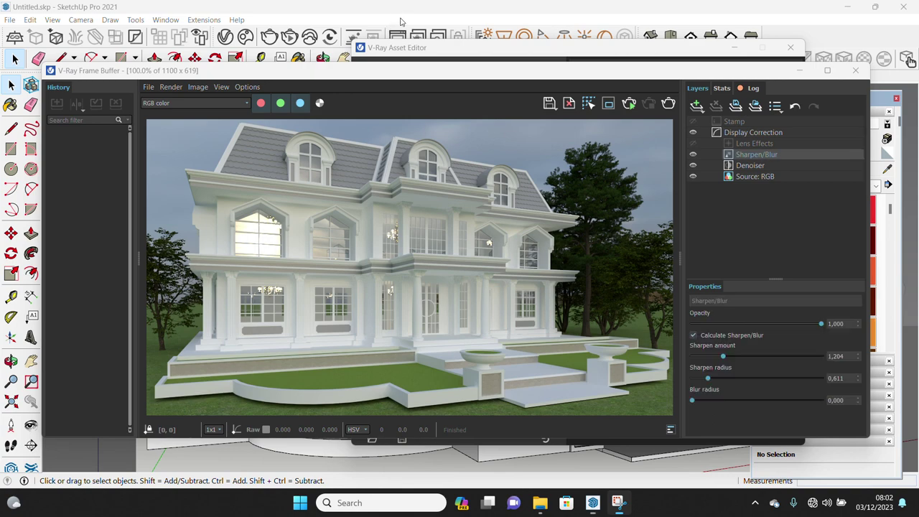
{"action": "scroll", "coordinate": [375, 148], "scroll_direction": "up", "scroll_amount": 2}
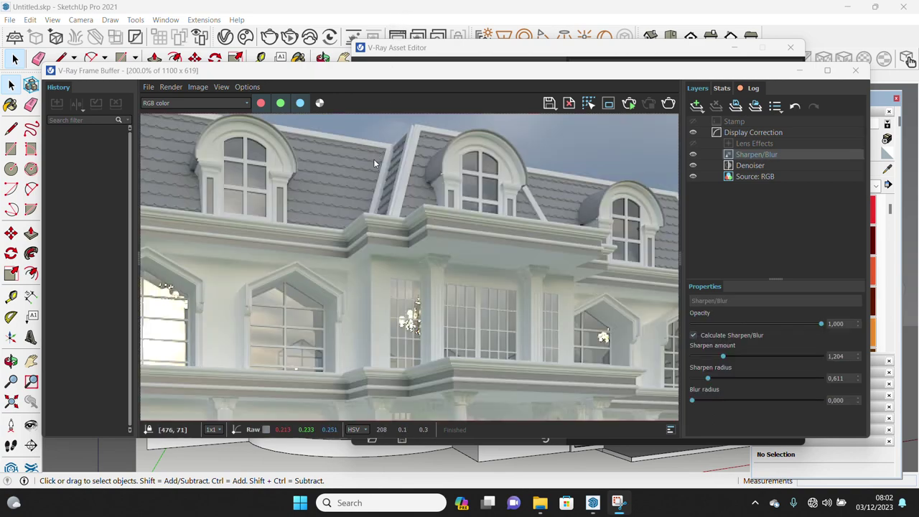
{"action": "scroll", "coordinate": [366, 165], "scroll_direction": "down", "scroll_amount": 1}
{"action": "scroll", "coordinate": [248, 223], "scroll_direction": "up", "scroll_amount": 2}
{"action": "scroll", "coordinate": [248, 222], "scroll_direction": "down", "scroll_amount": 1}
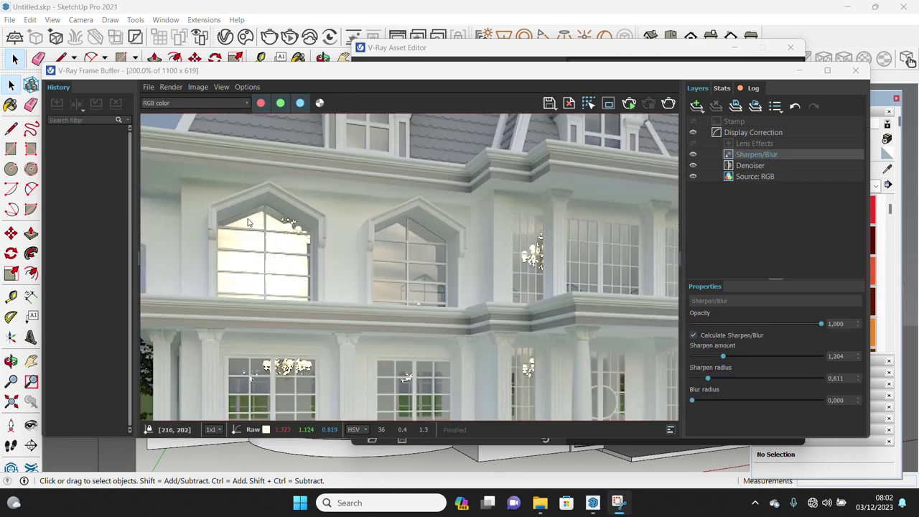
{"action": "scroll", "coordinate": [248, 222], "scroll_direction": "down", "scroll_amount": 1}
{"action": "scroll", "coordinate": [314, 363], "scroll_direction": "up", "scroll_amount": 1}
{"action": "scroll", "coordinate": [311, 347], "scroll_direction": "up", "scroll_amount": 1}
{"action": "scroll", "coordinate": [307, 330], "scroll_direction": "down", "scroll_amount": 1}
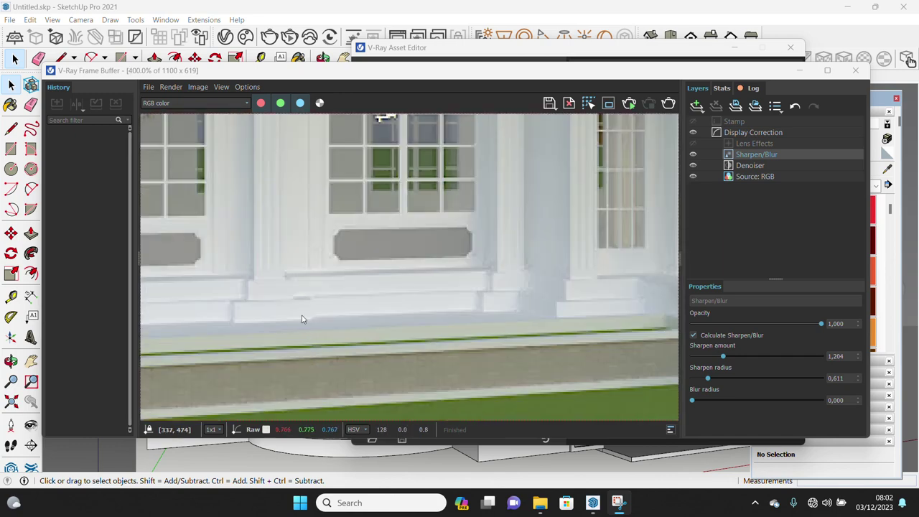
{"action": "scroll", "coordinate": [304, 318], "scroll_direction": "up", "scroll_amount": 1}
{"action": "scroll", "coordinate": [304, 318], "scroll_direction": "down", "scroll_amount": 2}
{"action": "scroll", "coordinate": [303, 317], "scroll_direction": "up", "scroll_amount": 1}
{"action": "scroll", "coordinate": [303, 316], "scroll_direction": "down", "scroll_amount": 1}
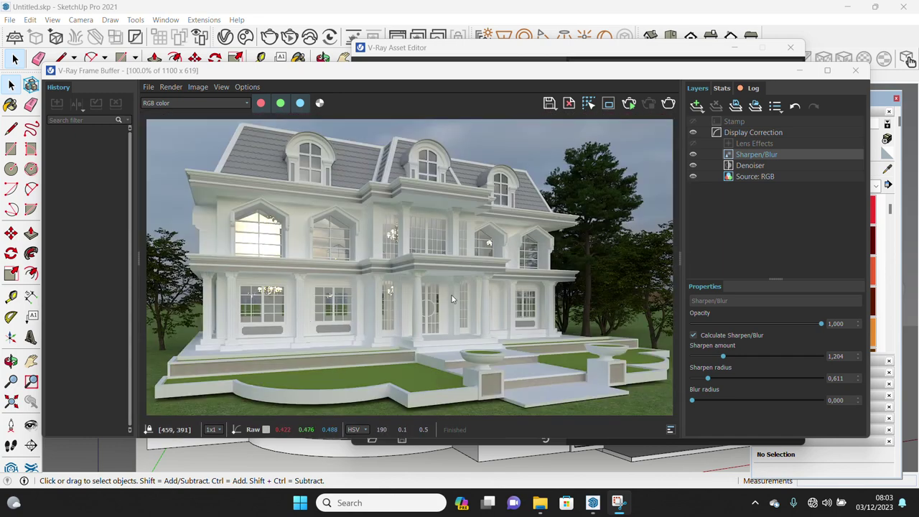
{"action": "scroll", "coordinate": [506, 286], "scroll_direction": "up", "scroll_amount": 1}
{"action": "scroll", "coordinate": [506, 285], "scroll_direction": "down", "scroll_amount": 1}
{"action": "scroll", "coordinate": [512, 230], "scroll_direction": "up", "scroll_amount": 1}
{"action": "scroll", "coordinate": [513, 217], "scroll_direction": "down", "scroll_amount": 1}
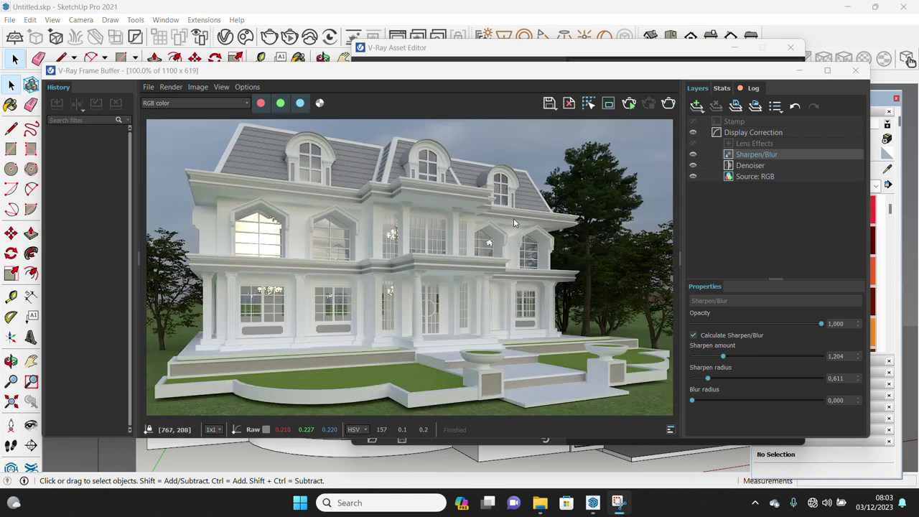